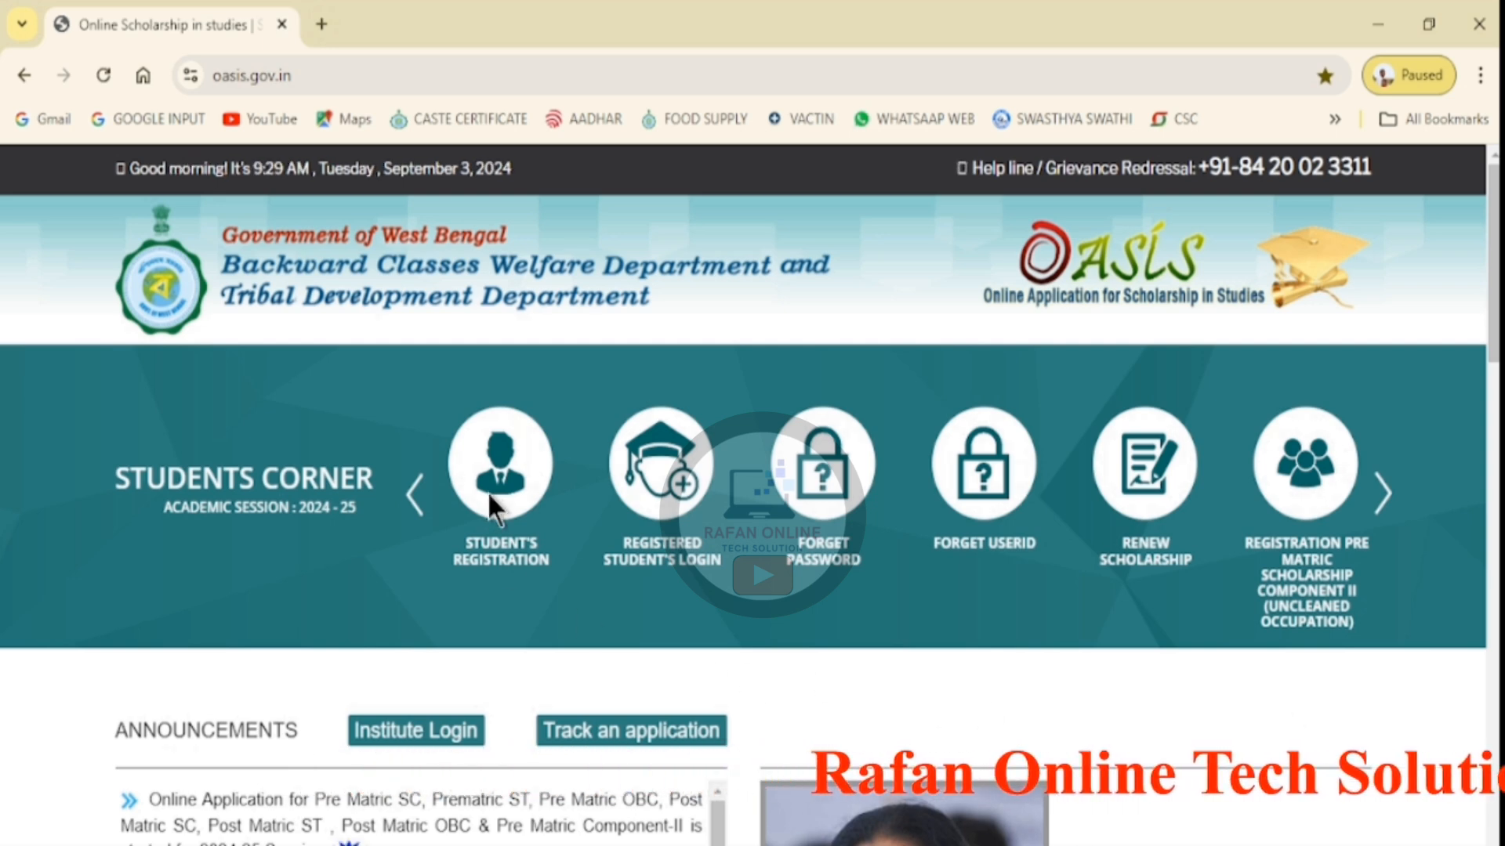
- Start a new student registration for the PURBA BARDHAMAN district and agree to the registration guidelines
{"action": "left_click", "coordinate": [488, 491]}
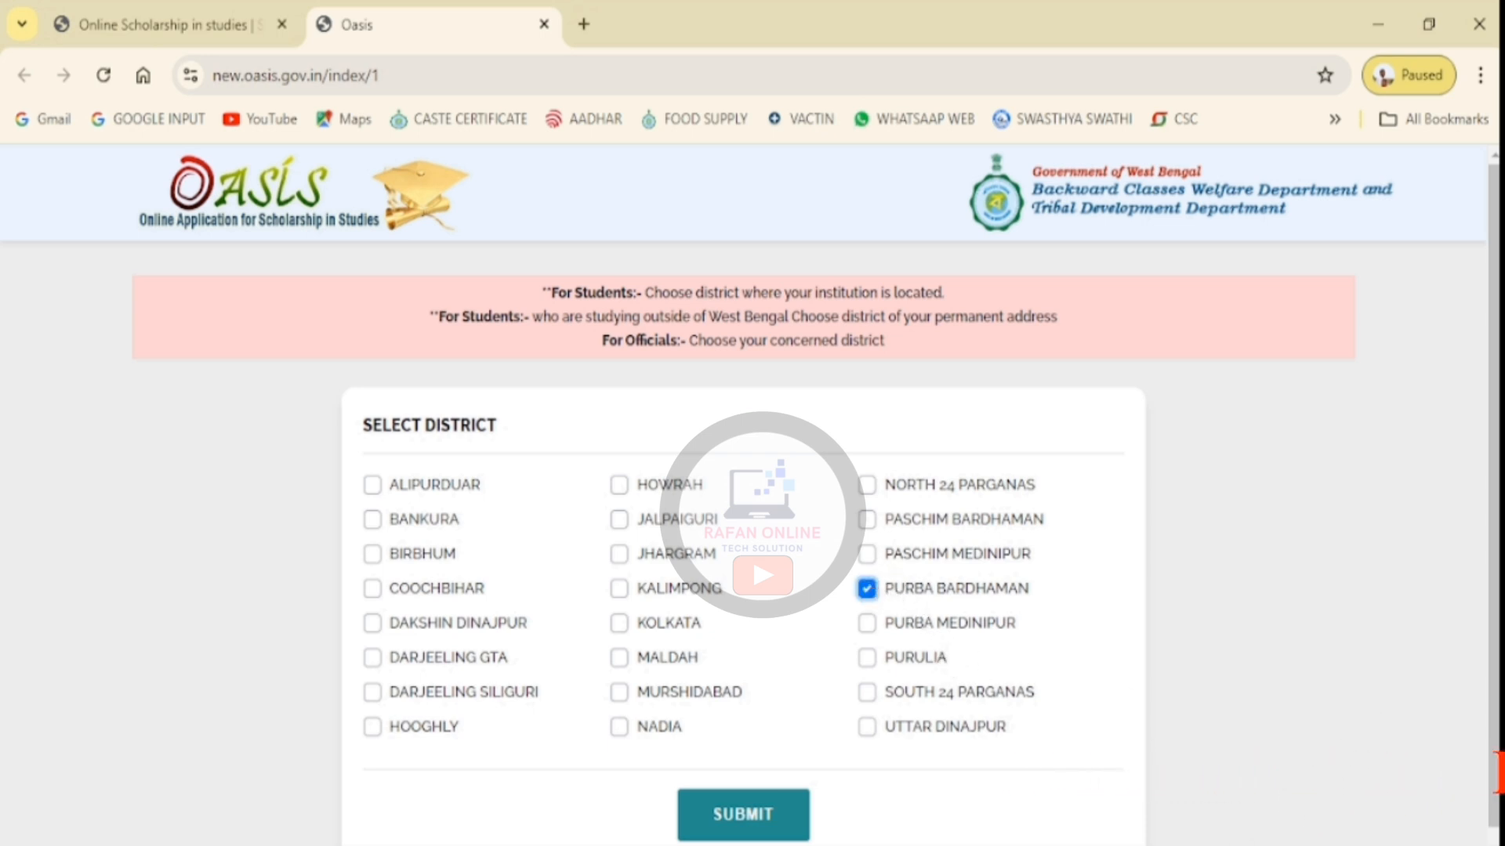
{"action": "left_click", "coordinate": [738, 819]}
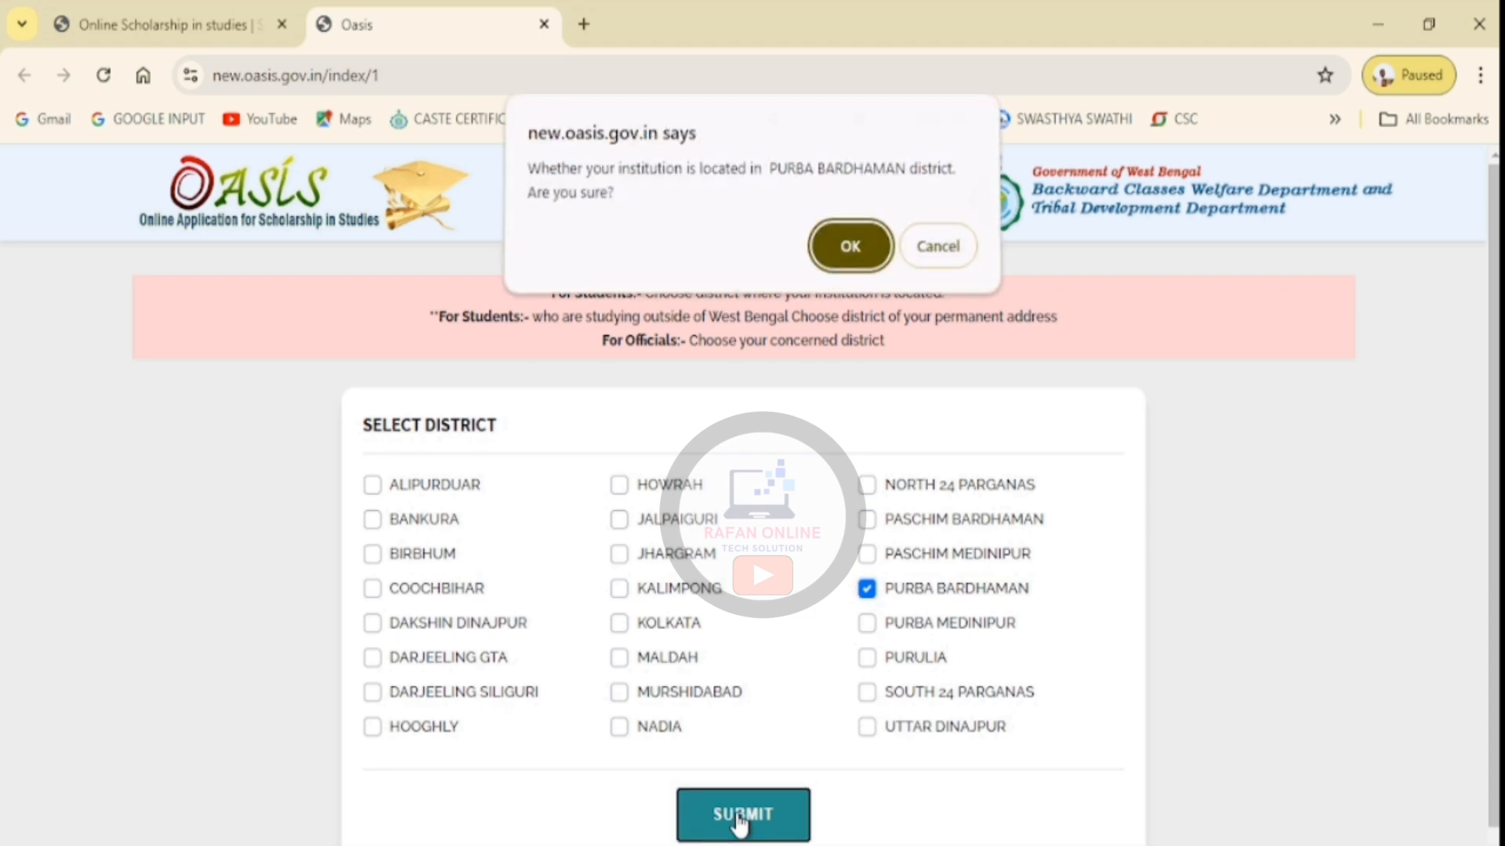
{"action": "left_click", "coordinate": [849, 249]}
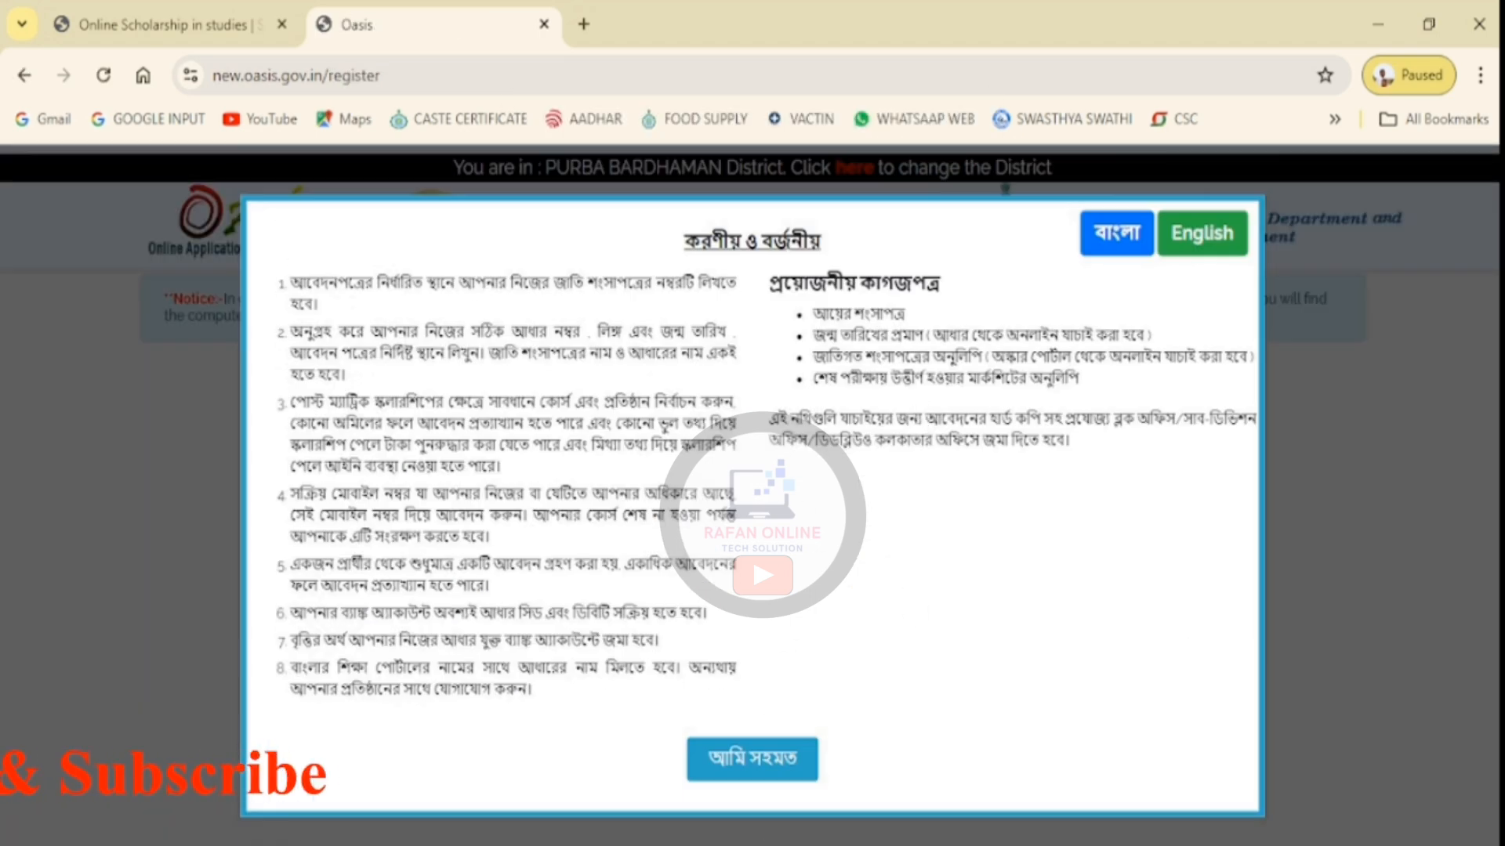
{"action": "left_click", "coordinate": [752, 764]}
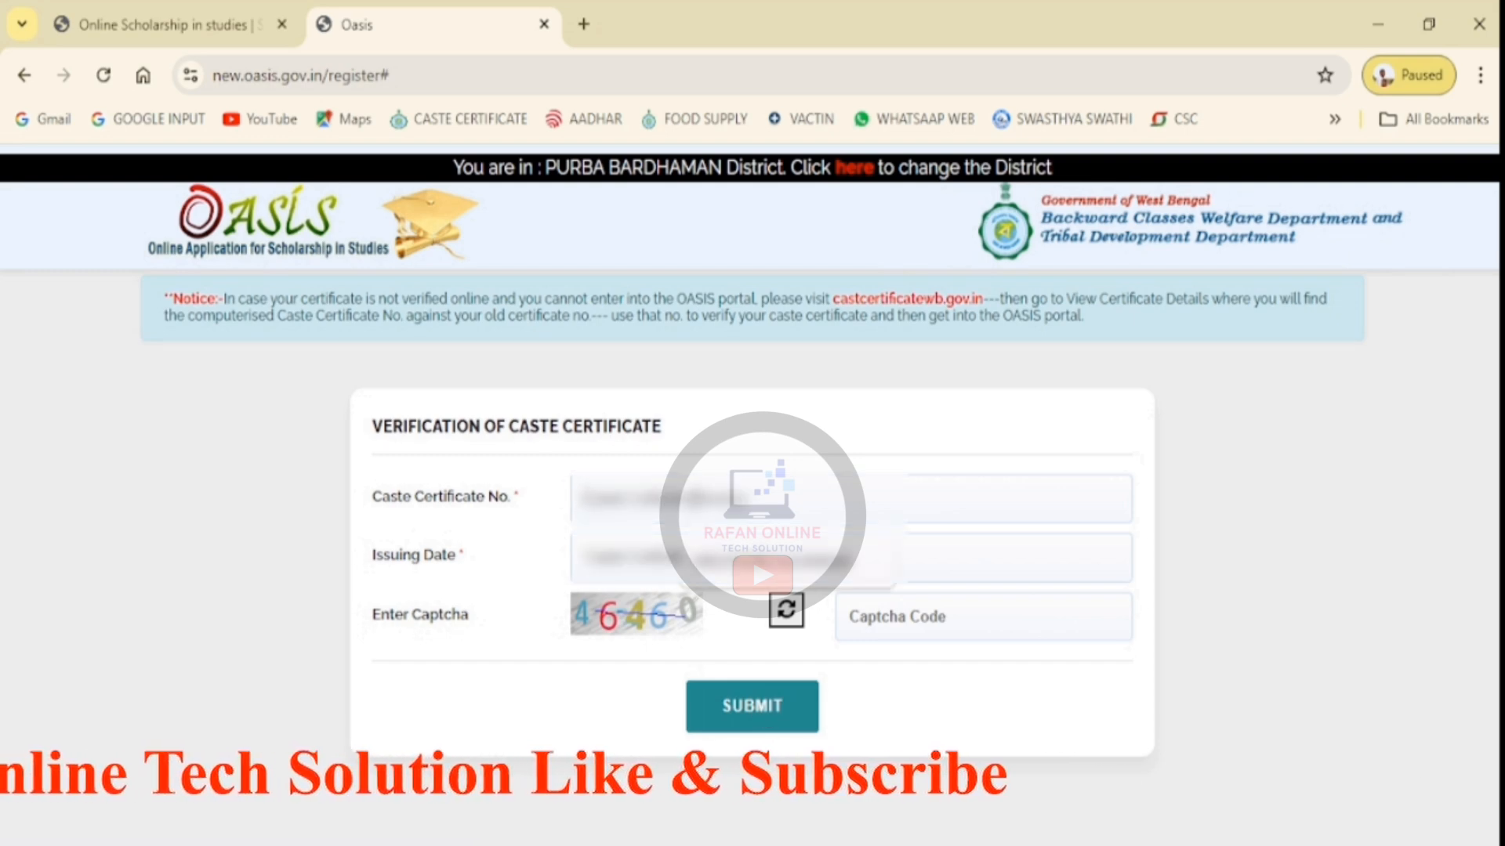
- Fill in the caste certificate number and its 2018 issuing date, and submit the certificate for verification
{"action": "type", "text": "WB..."}
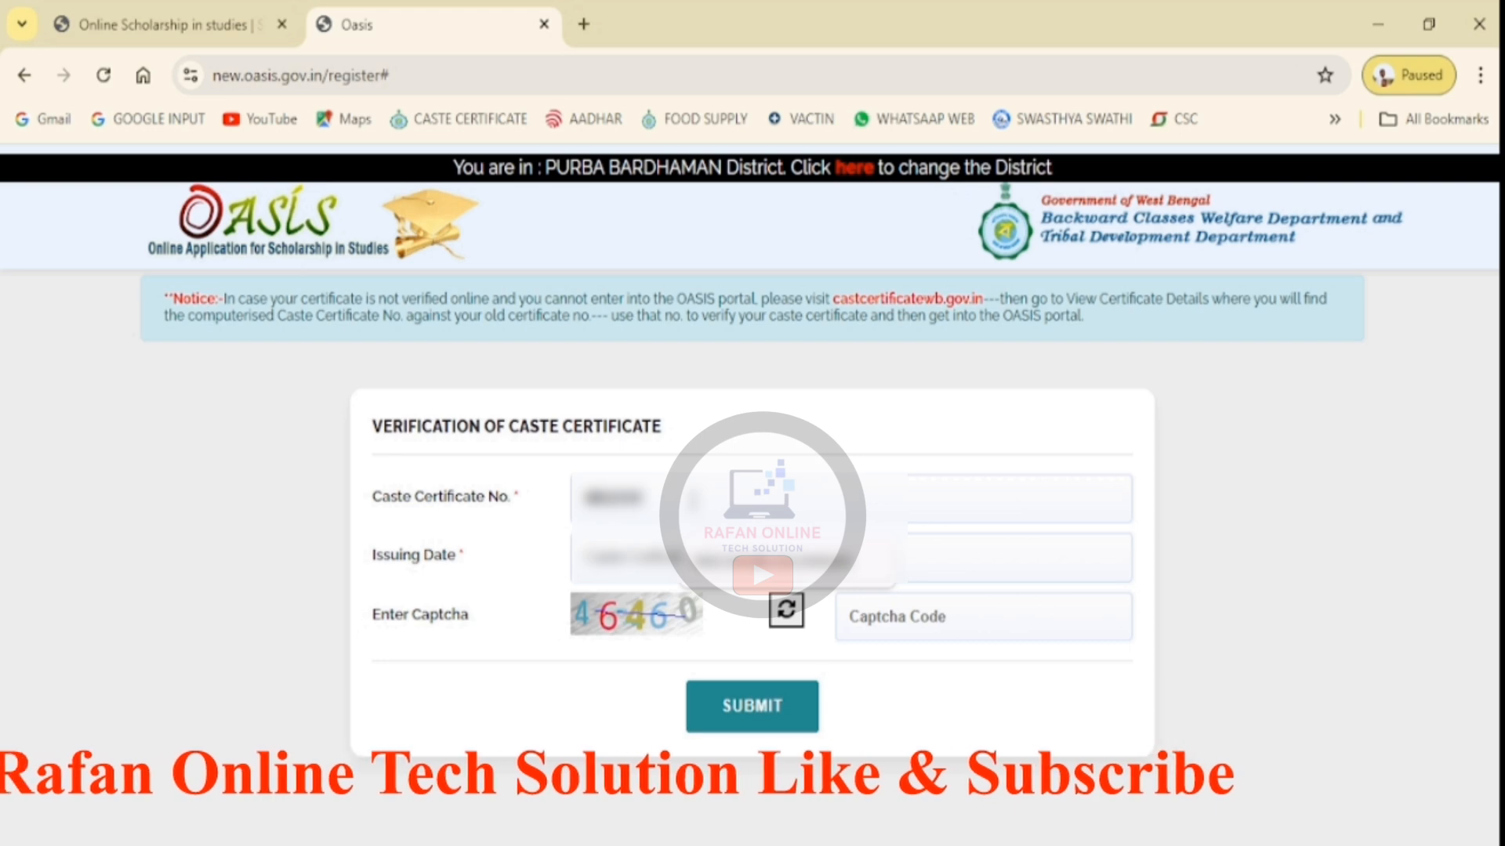
{"action": "left_click", "coordinate": [737, 558]}
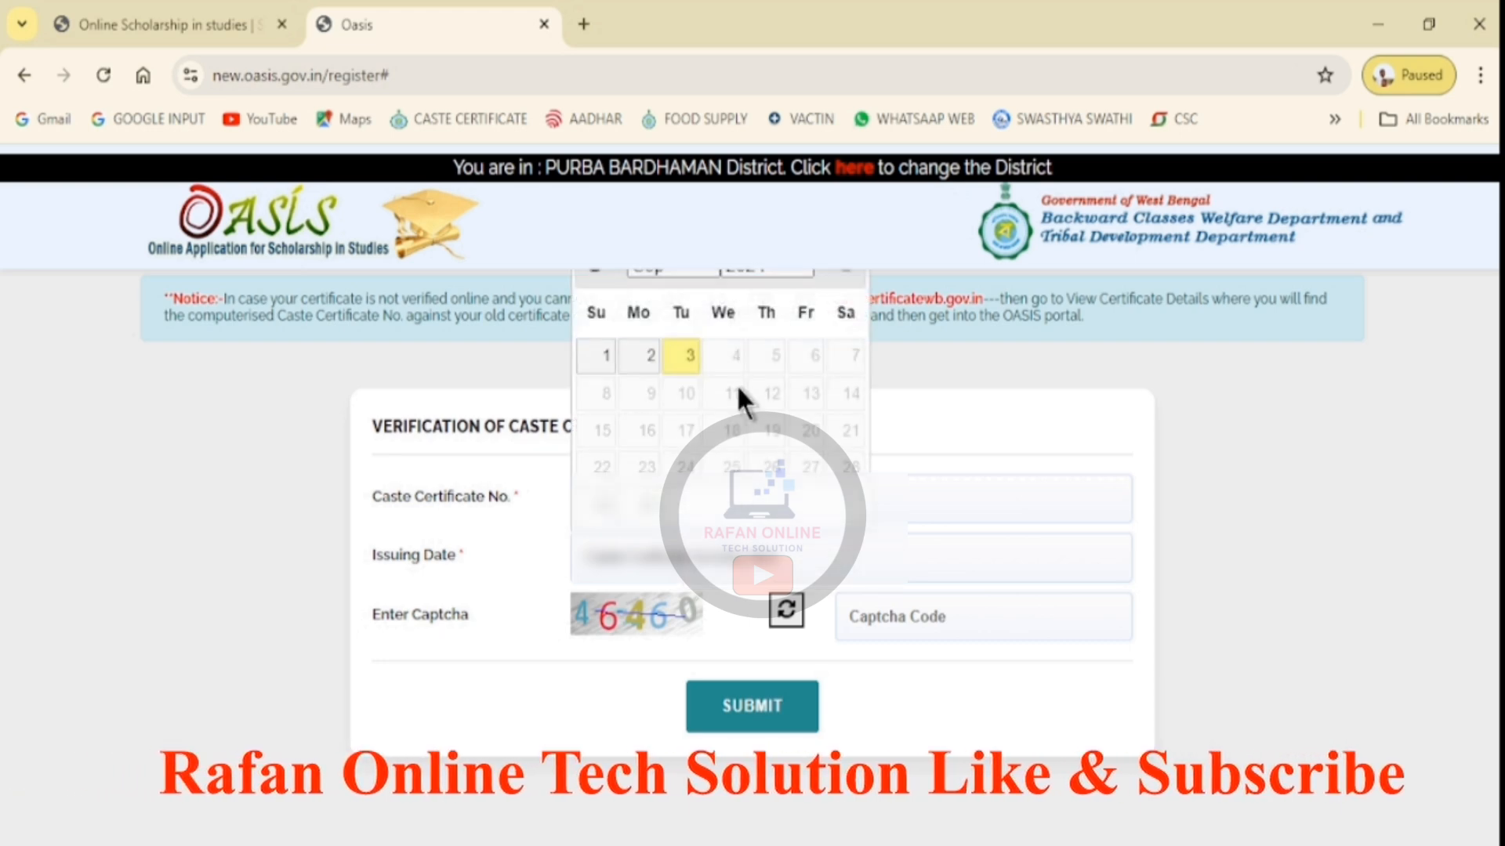
{"action": "left_click", "coordinate": [744, 271]}
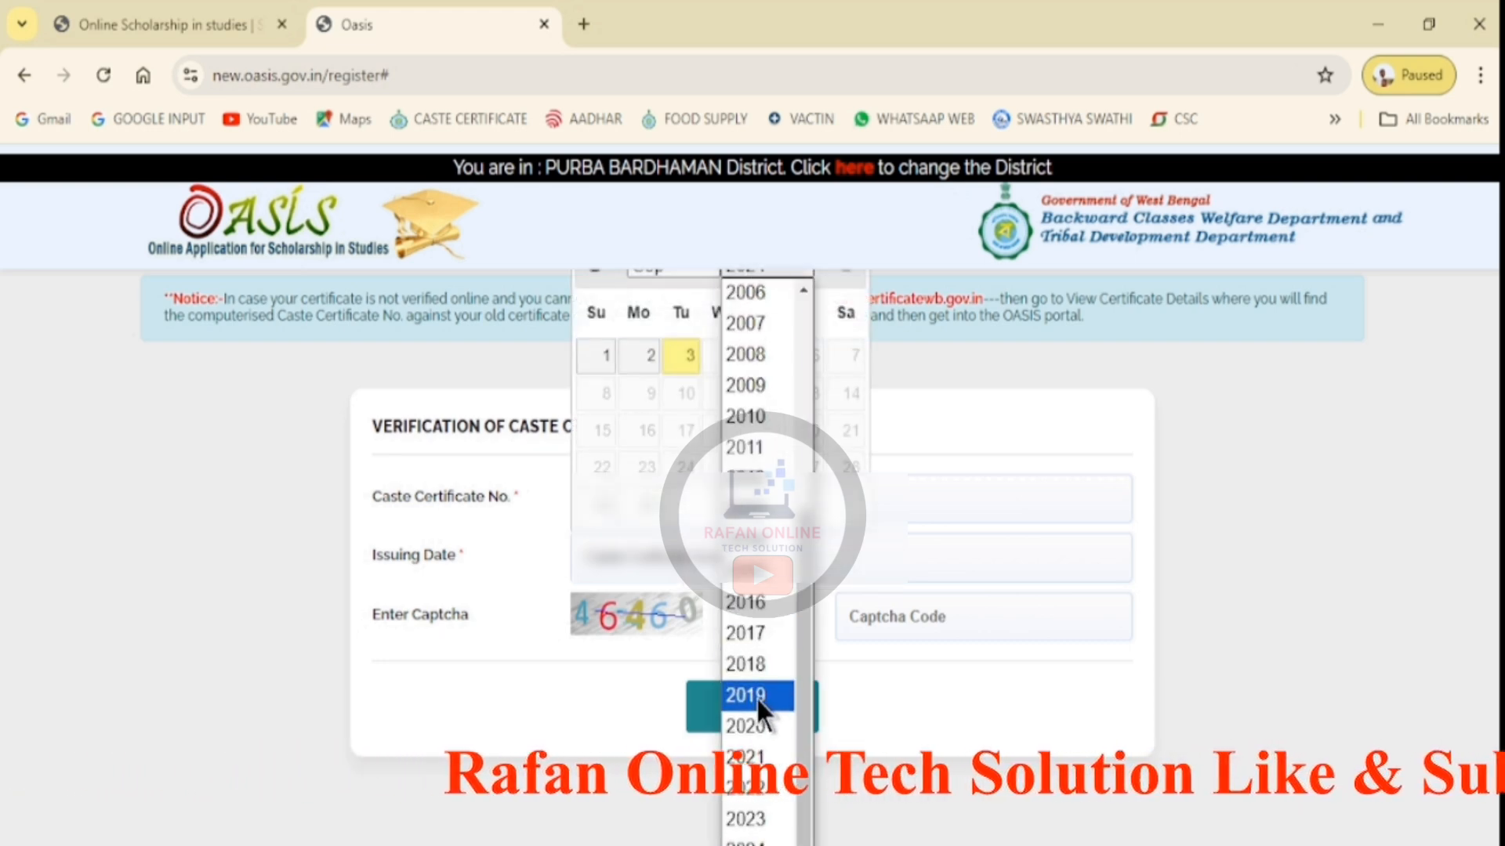
{"action": "left_click", "coordinate": [760, 668]}
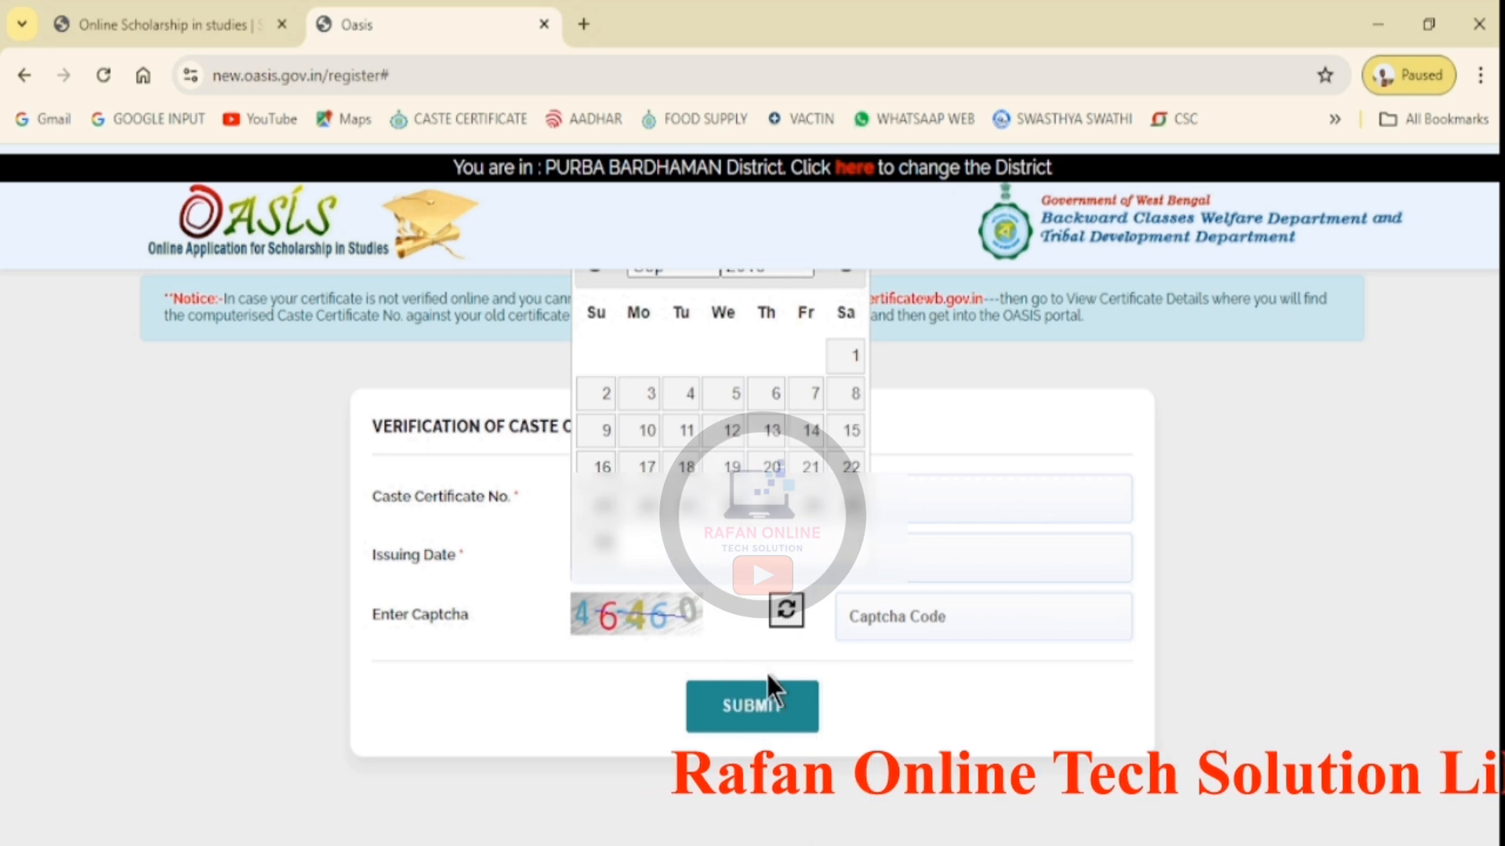
{"action": "left_click", "coordinate": [660, 270]}
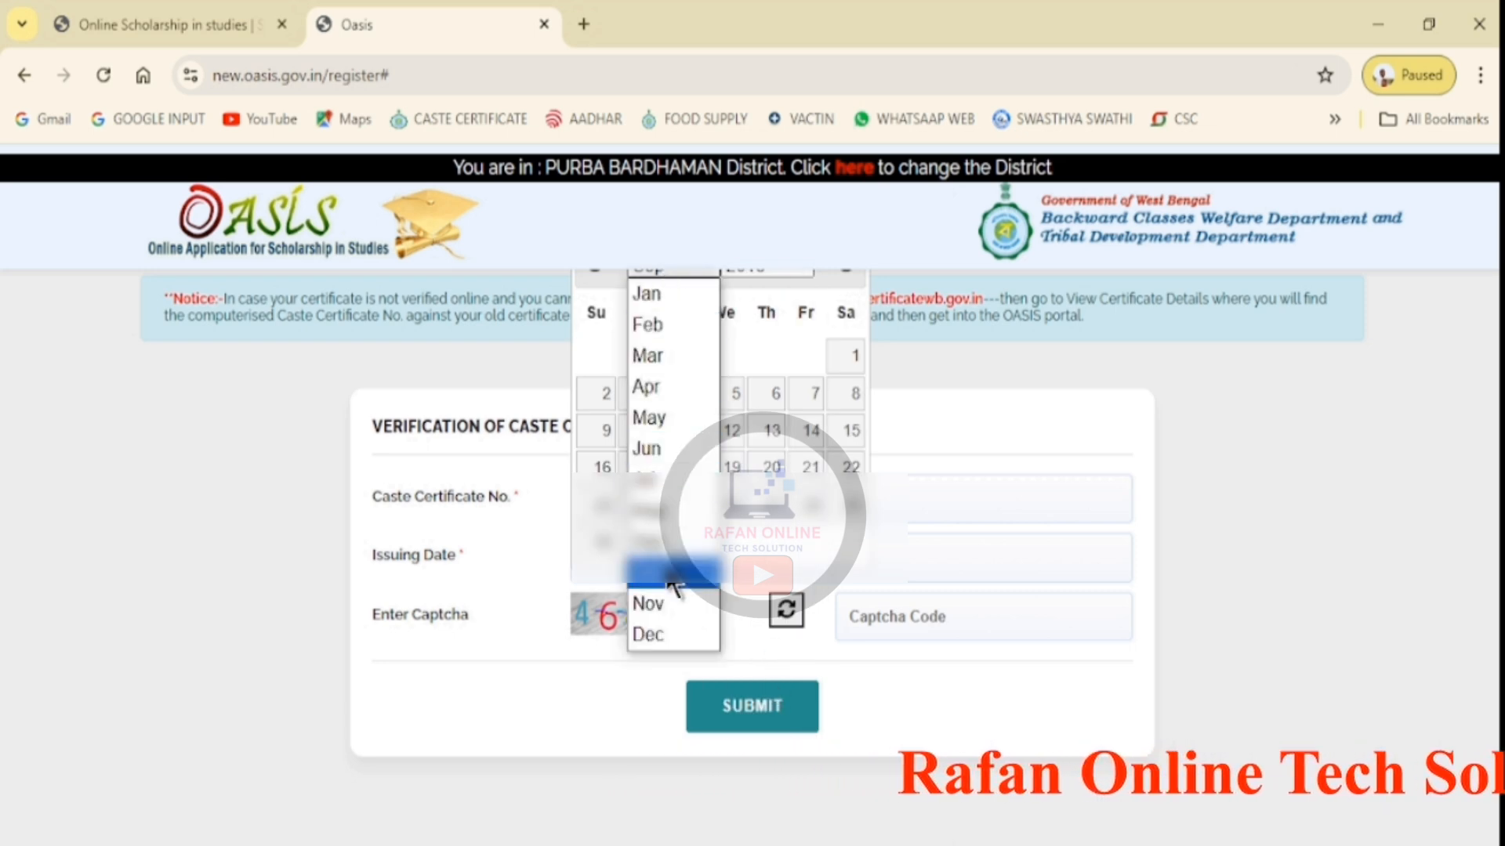
{"action": "left_click", "coordinate": [665, 610]}
{"action": "left_click", "coordinate": [811, 360]}
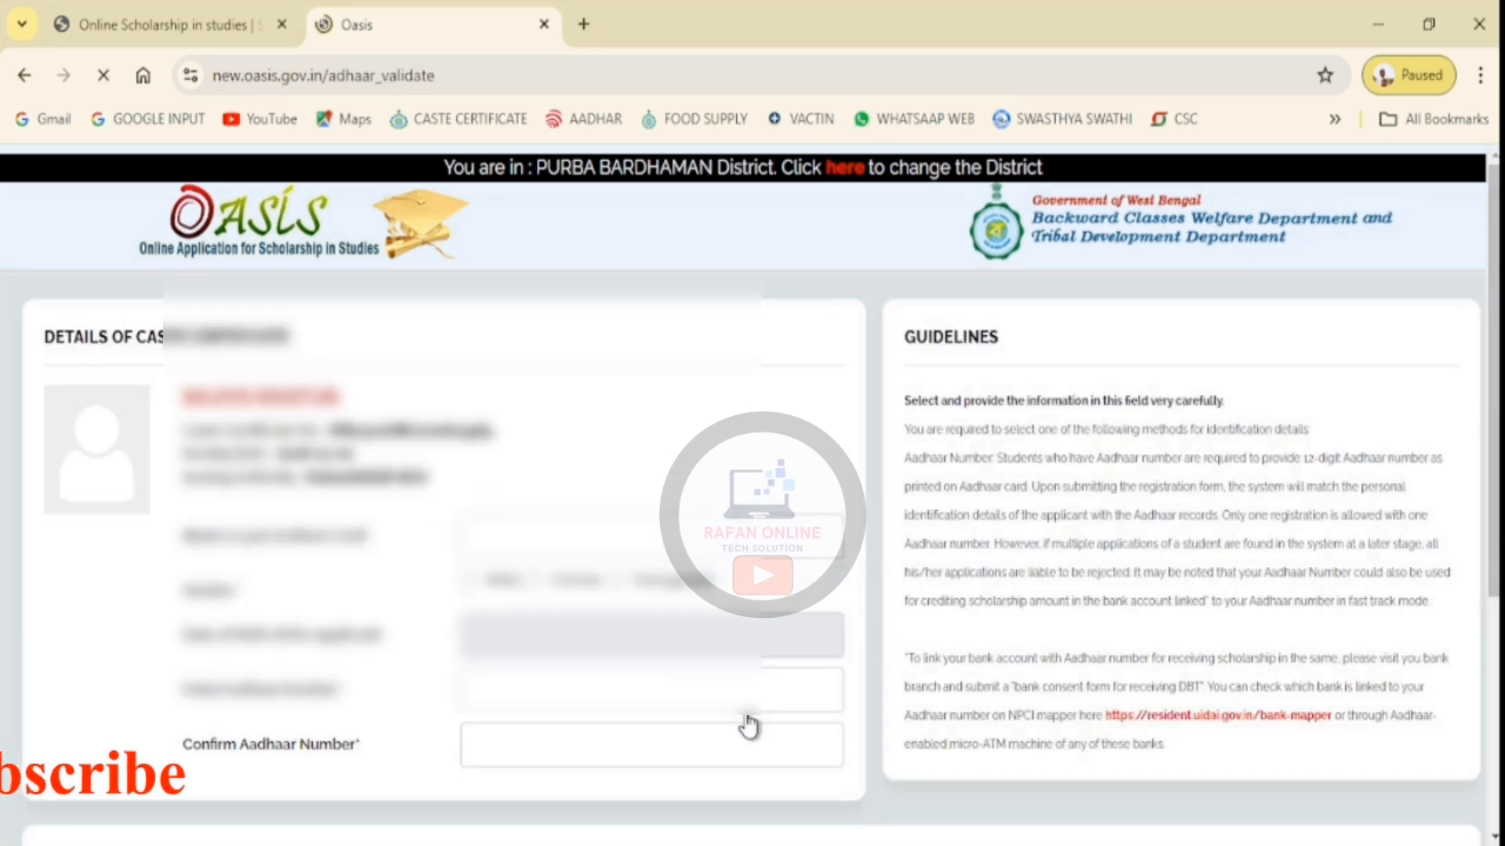
- Enter the applicant's name as per the Aadhaar card, set the gender to Female and fill in the date of birth
{"action": "left_click", "coordinate": [517, 535]}
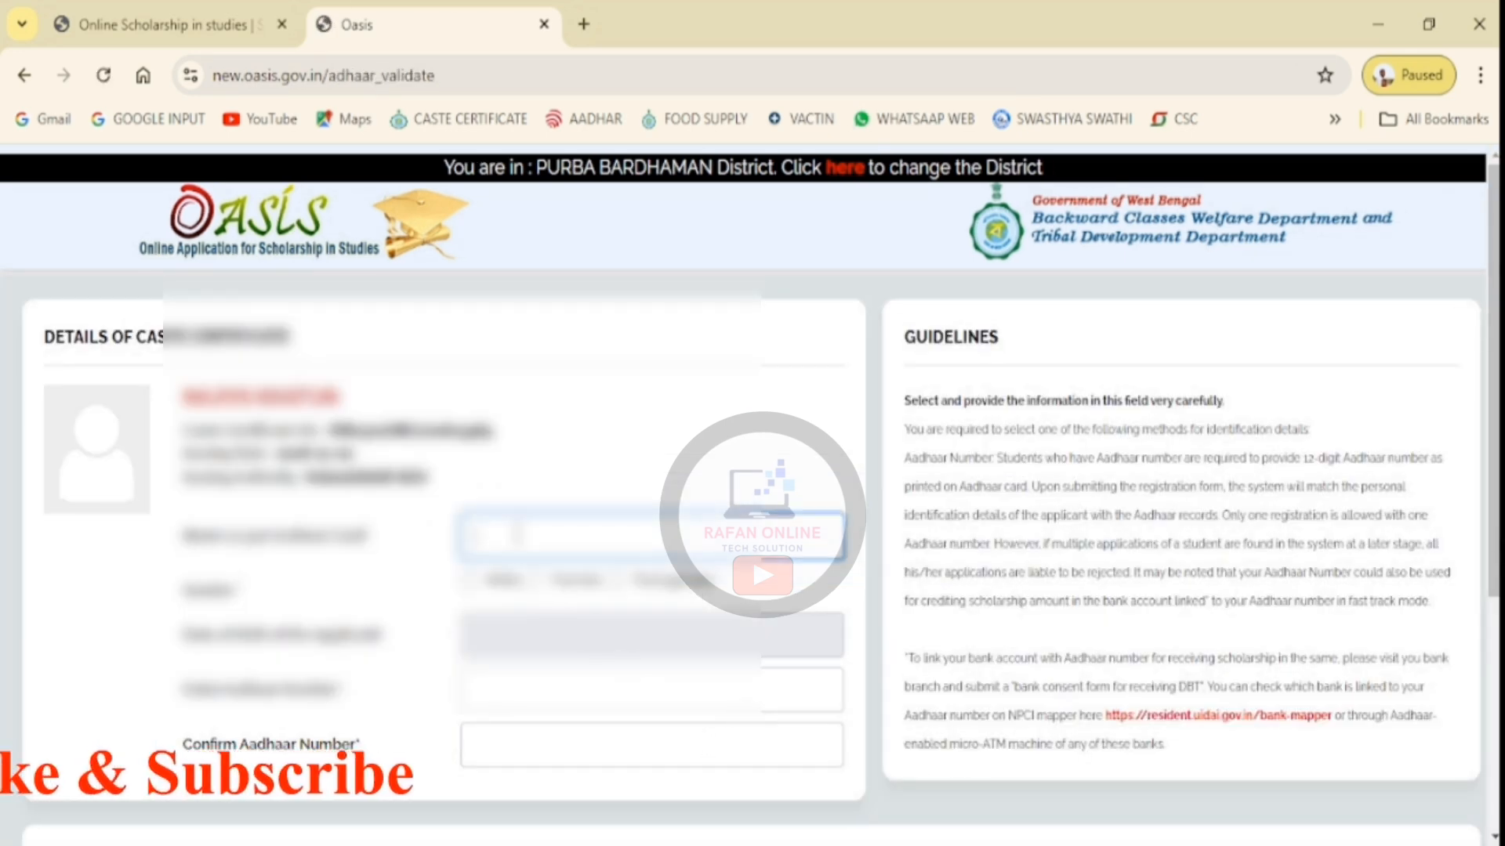
{"action": "key", "text": "ctrl+v"}
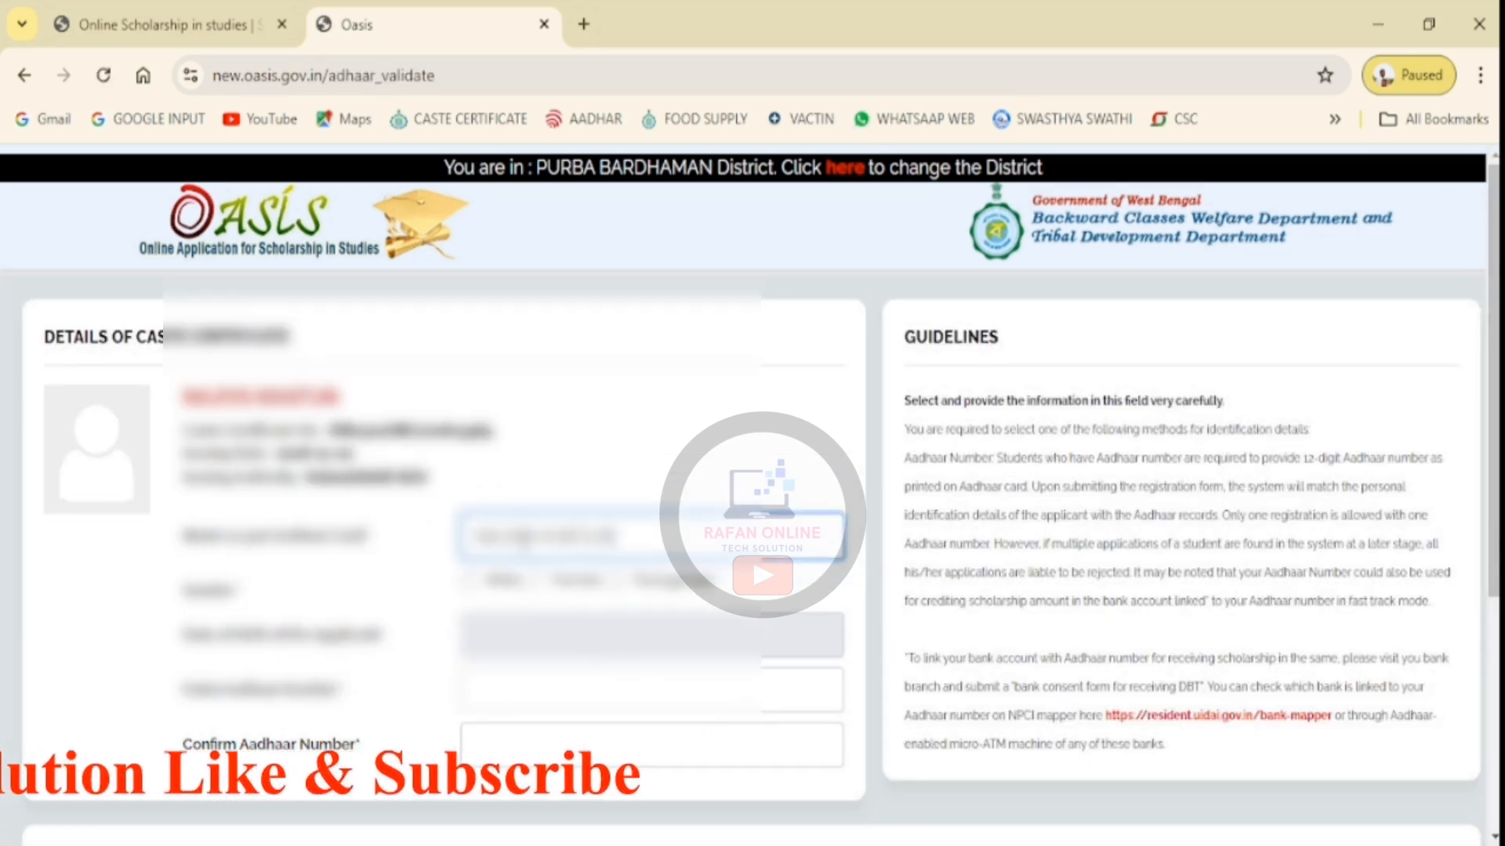
{"action": "left_click", "coordinate": [533, 580]}
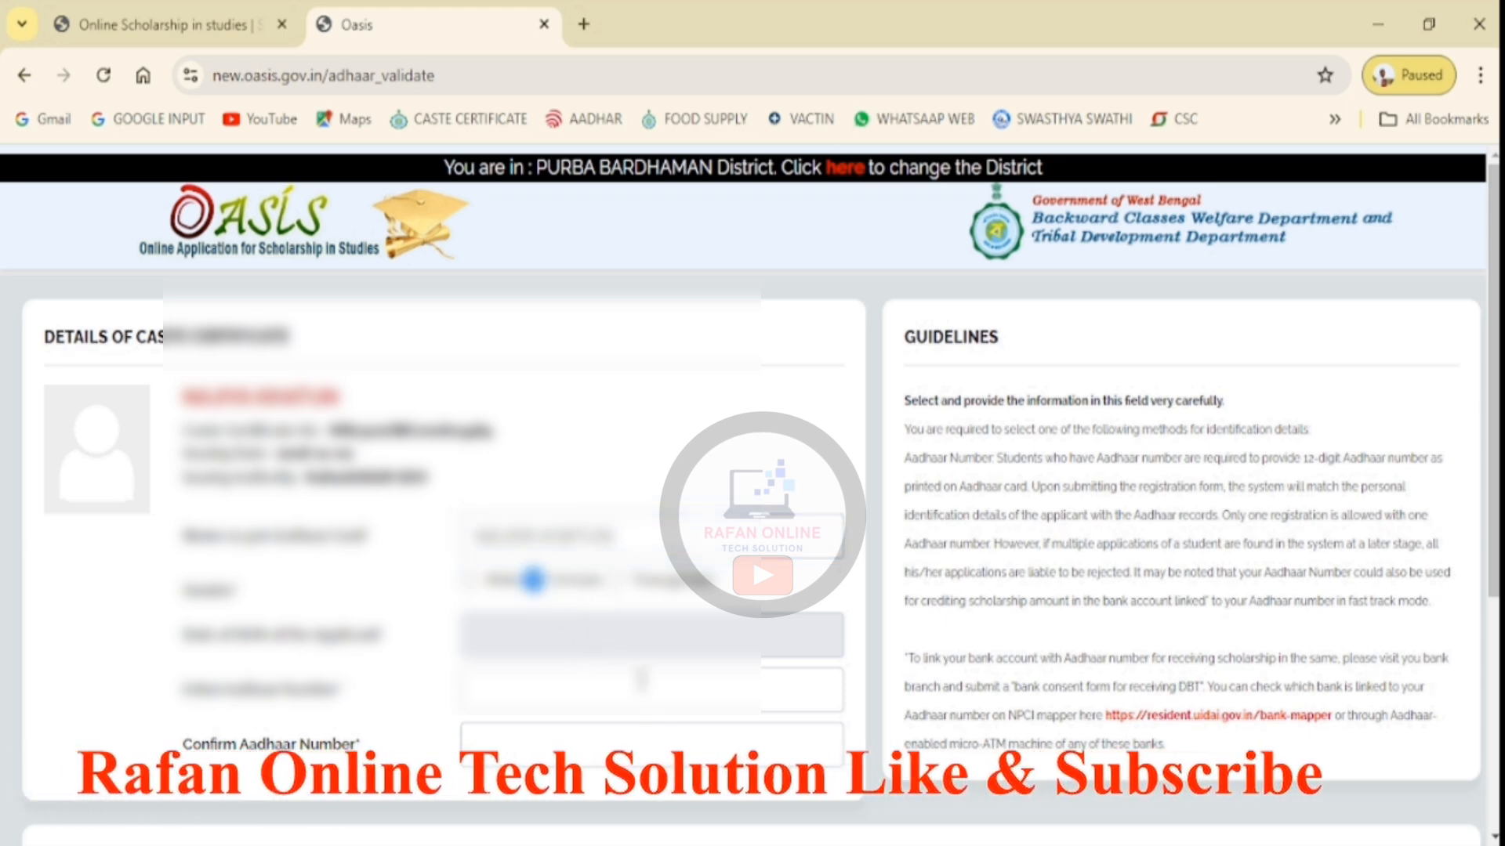
{"action": "left_click", "coordinate": [603, 626]}
{"action": "left_click", "coordinate": [584, 529]}
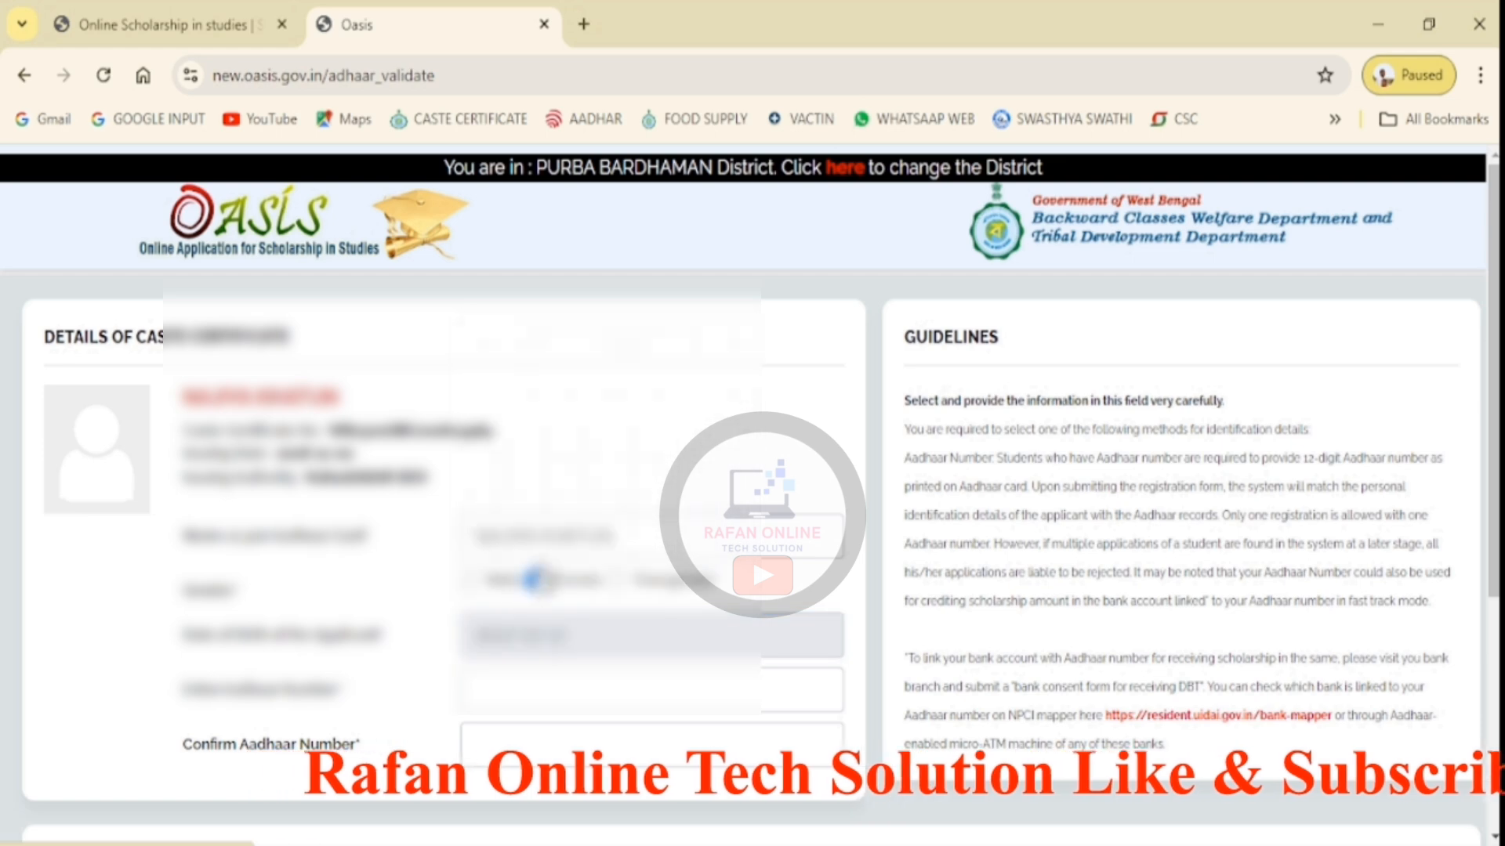
- Enter the applicant's Aadhaar number and repeat it in the confirmation field
{"action": "scroll", "coordinate": [403, 732], "scroll_direction": "down", "scroll_amount": 3}
{"action": "left_click", "coordinate": [576, 438]}
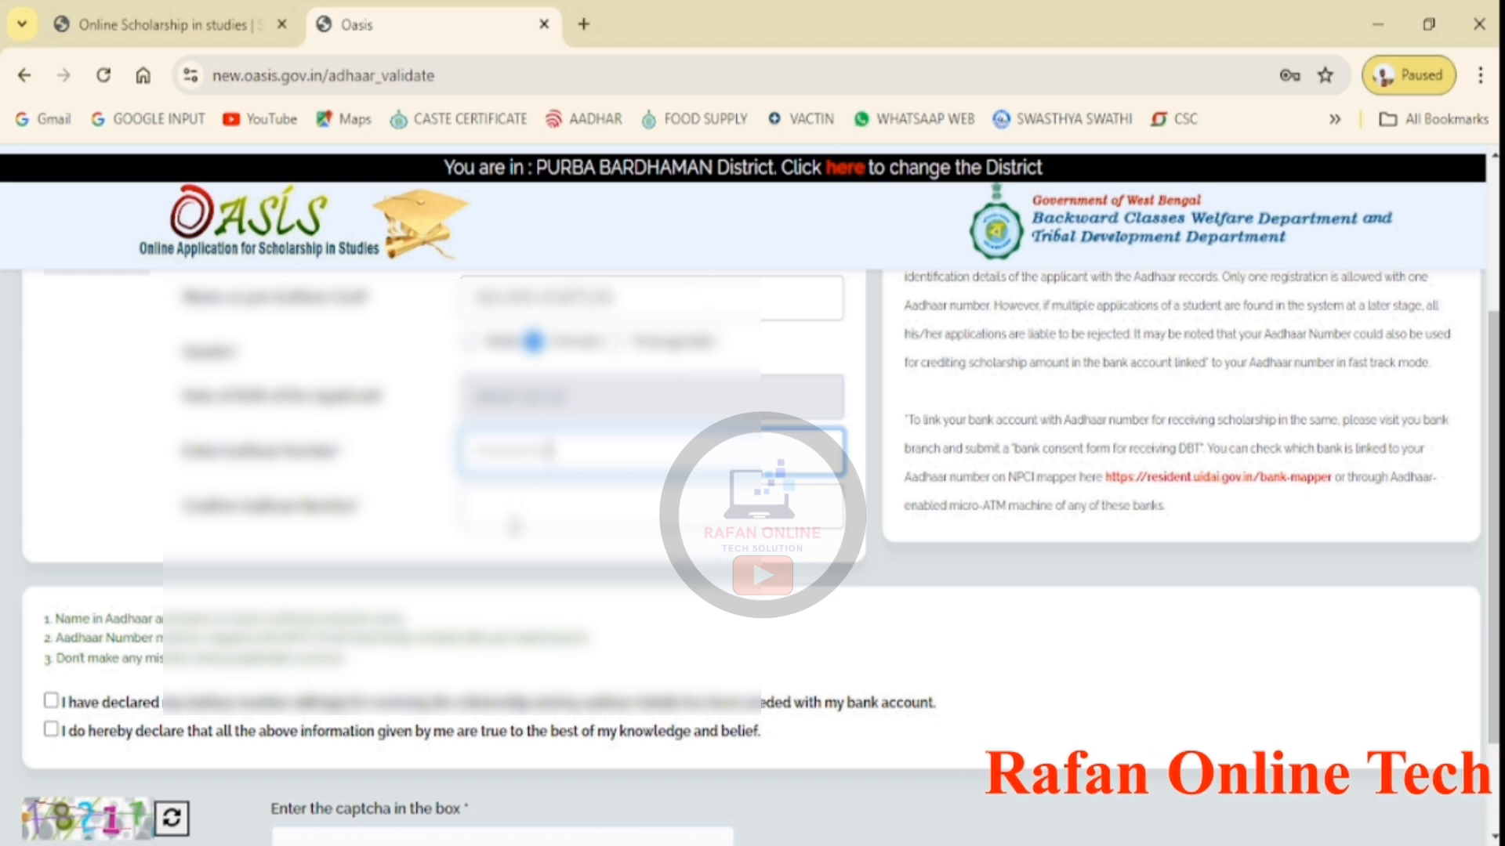
{"action": "left_click", "coordinate": [537, 501]}
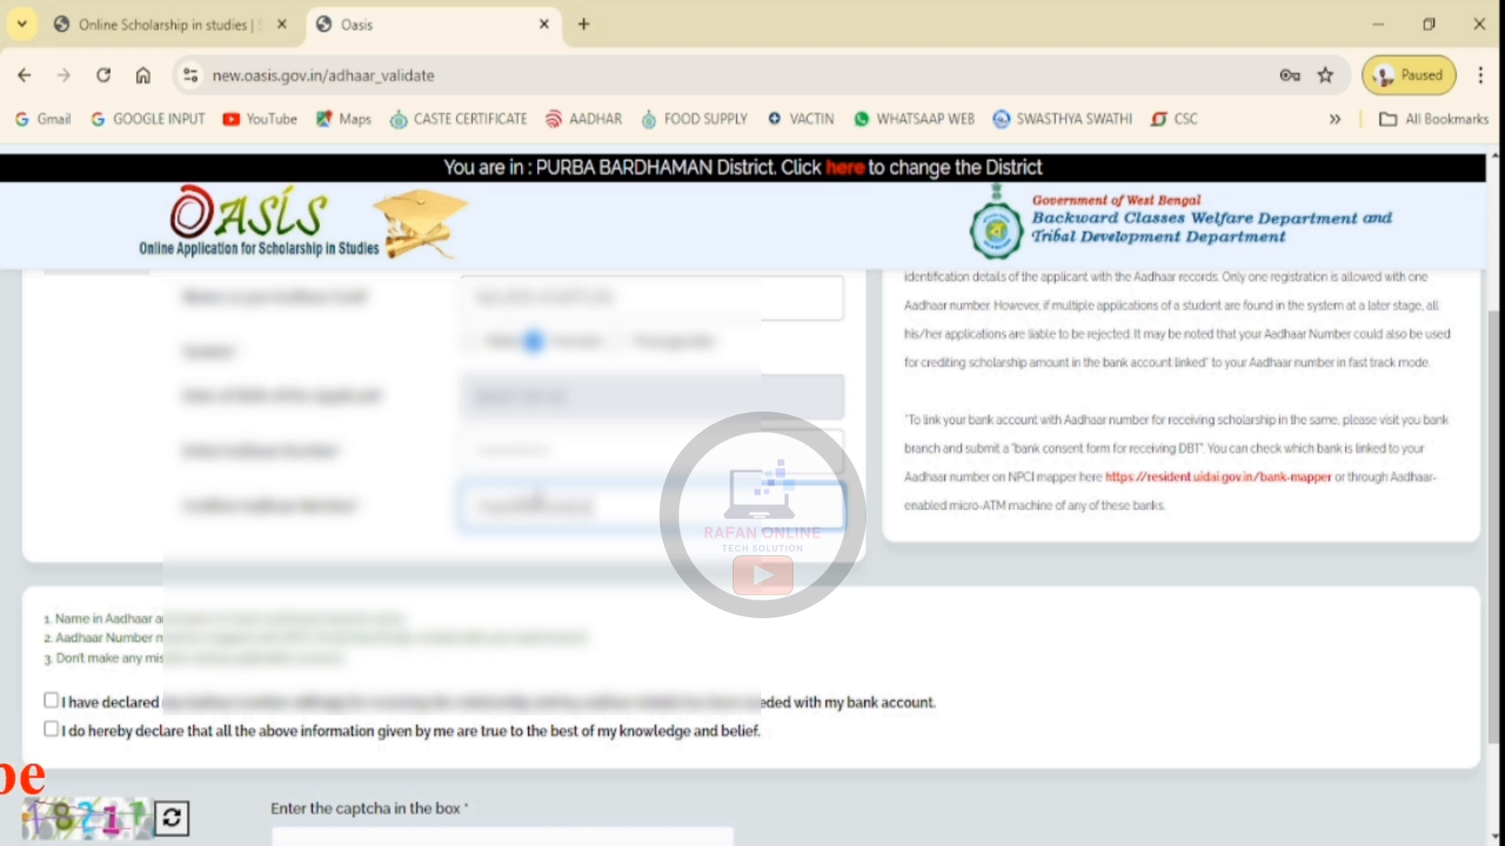
- Accept both declarations, enter the captcha code and proceed to the registration form
{"action": "left_click", "coordinate": [51, 700]}
{"action": "left_click", "coordinate": [51, 728]}
{"action": "scroll", "coordinate": [50, 728], "scroll_direction": "down", "scroll_amount": 2}
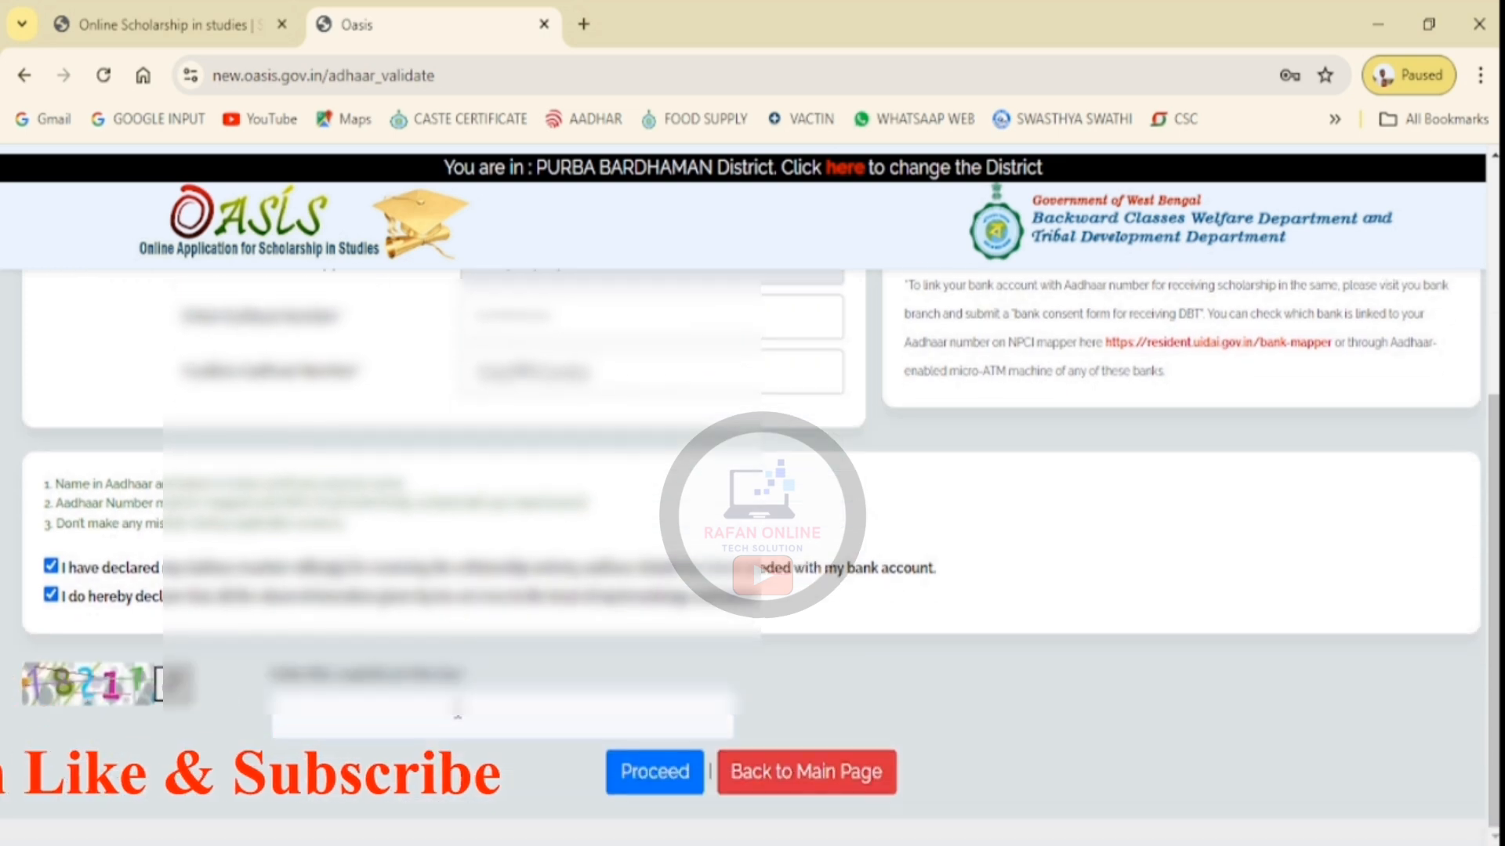
{"action": "left_click", "coordinate": [457, 709]}
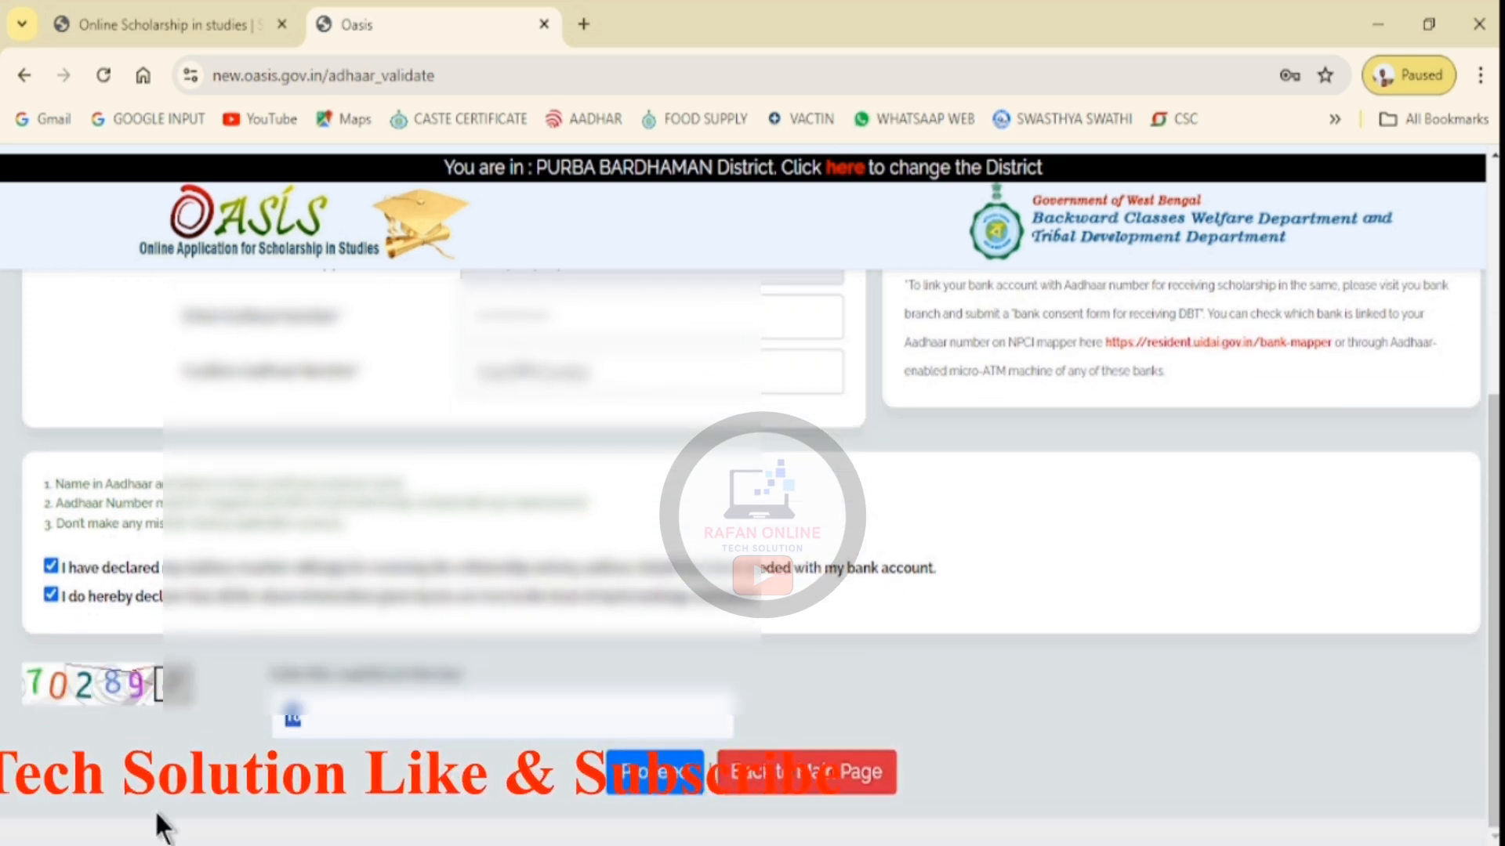
{"action": "type", "text": "70289"}
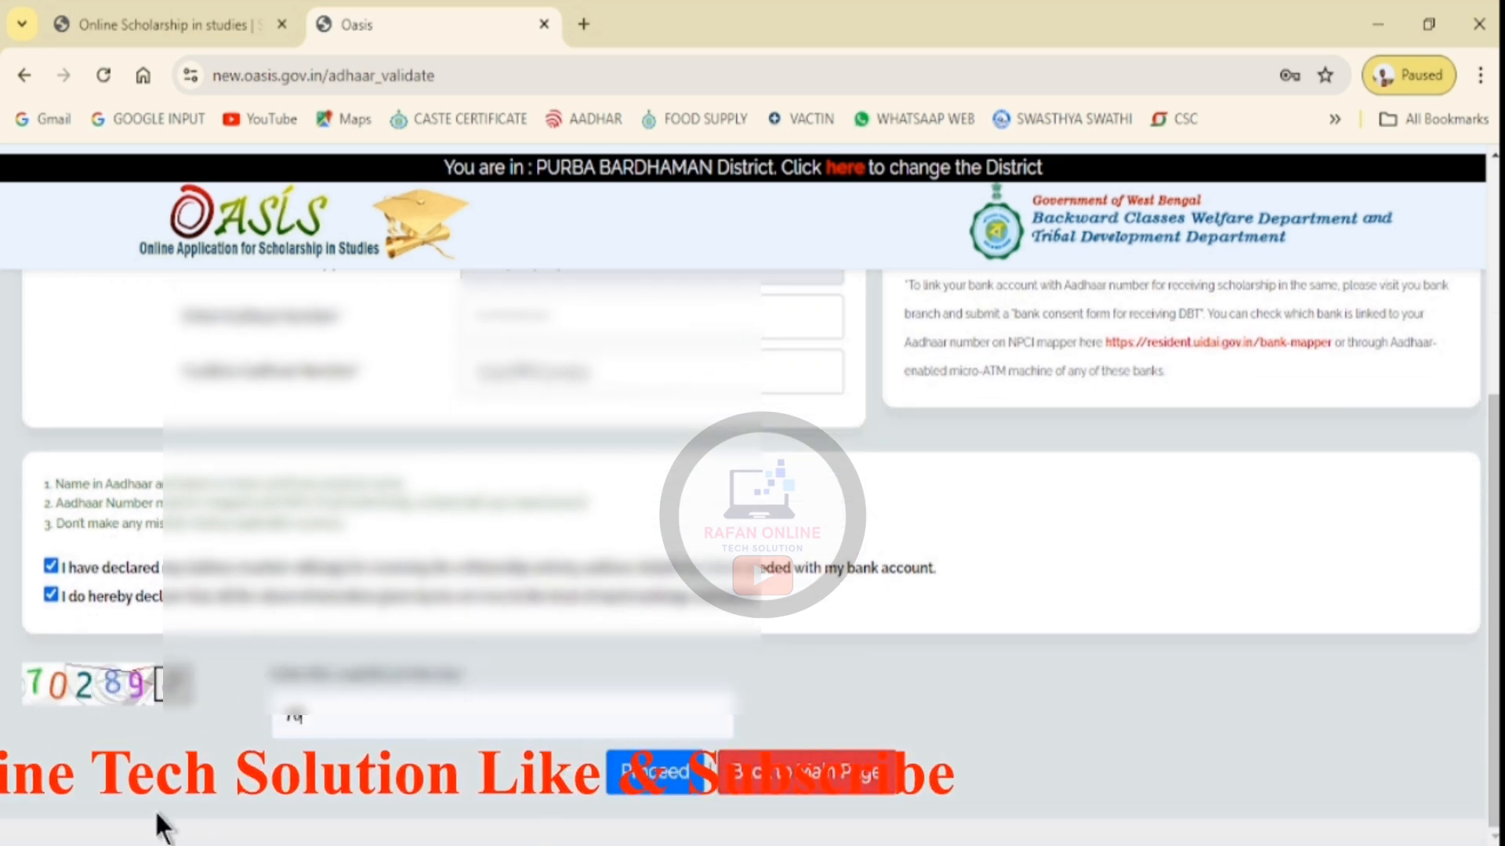
{"action": "left_click", "coordinate": [652, 801]}
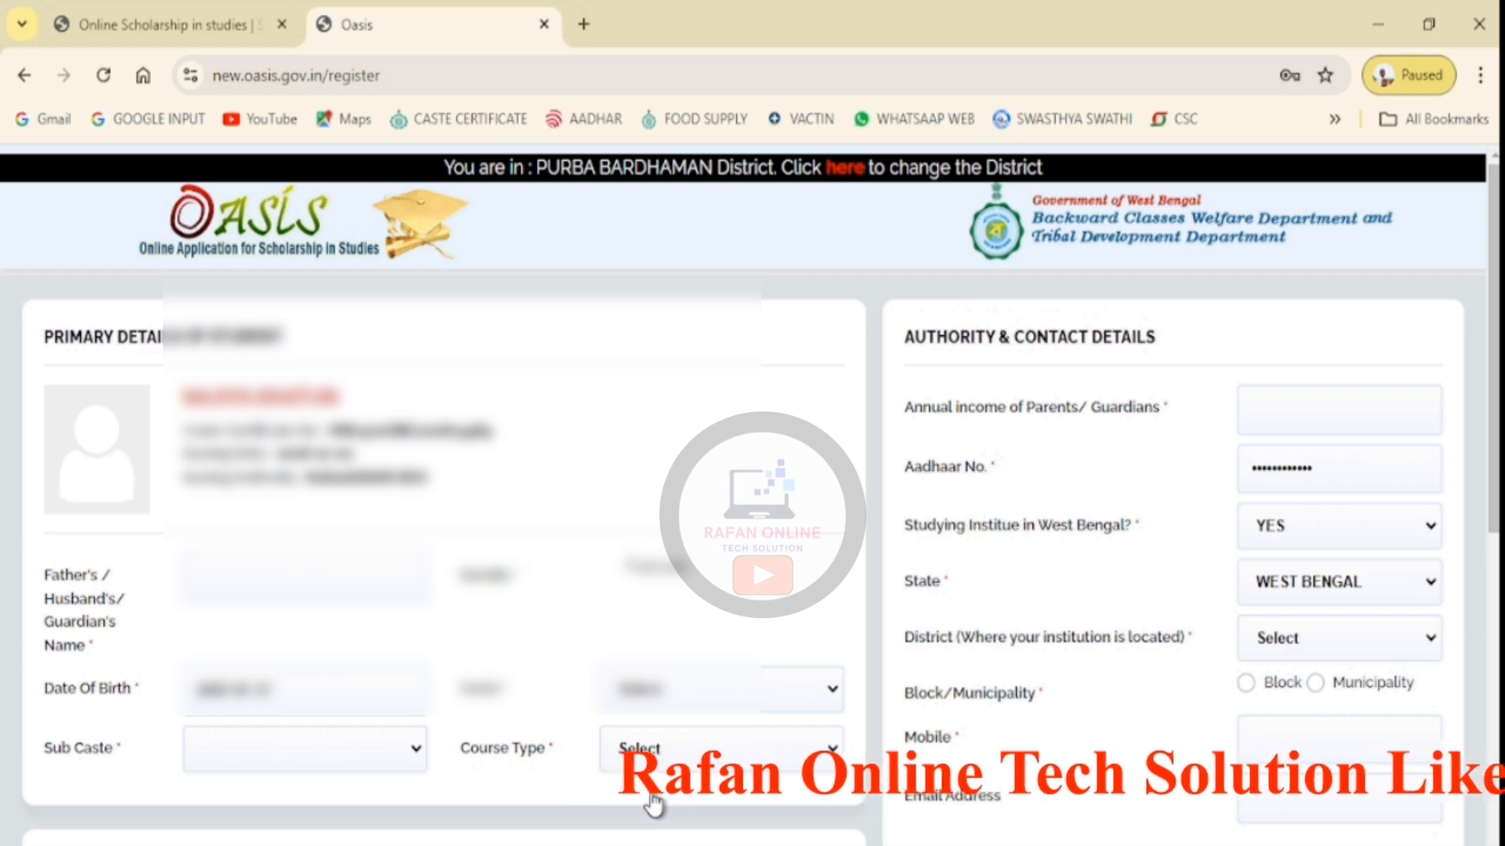
- Fill in the primary details: the father's or guardian's name, caste OBC A, sub caste SEKH/SEIKH and course type Regular Full Time
{"action": "scroll", "coordinate": [532, 609], "scroll_direction": "down", "scroll_amount": 1}
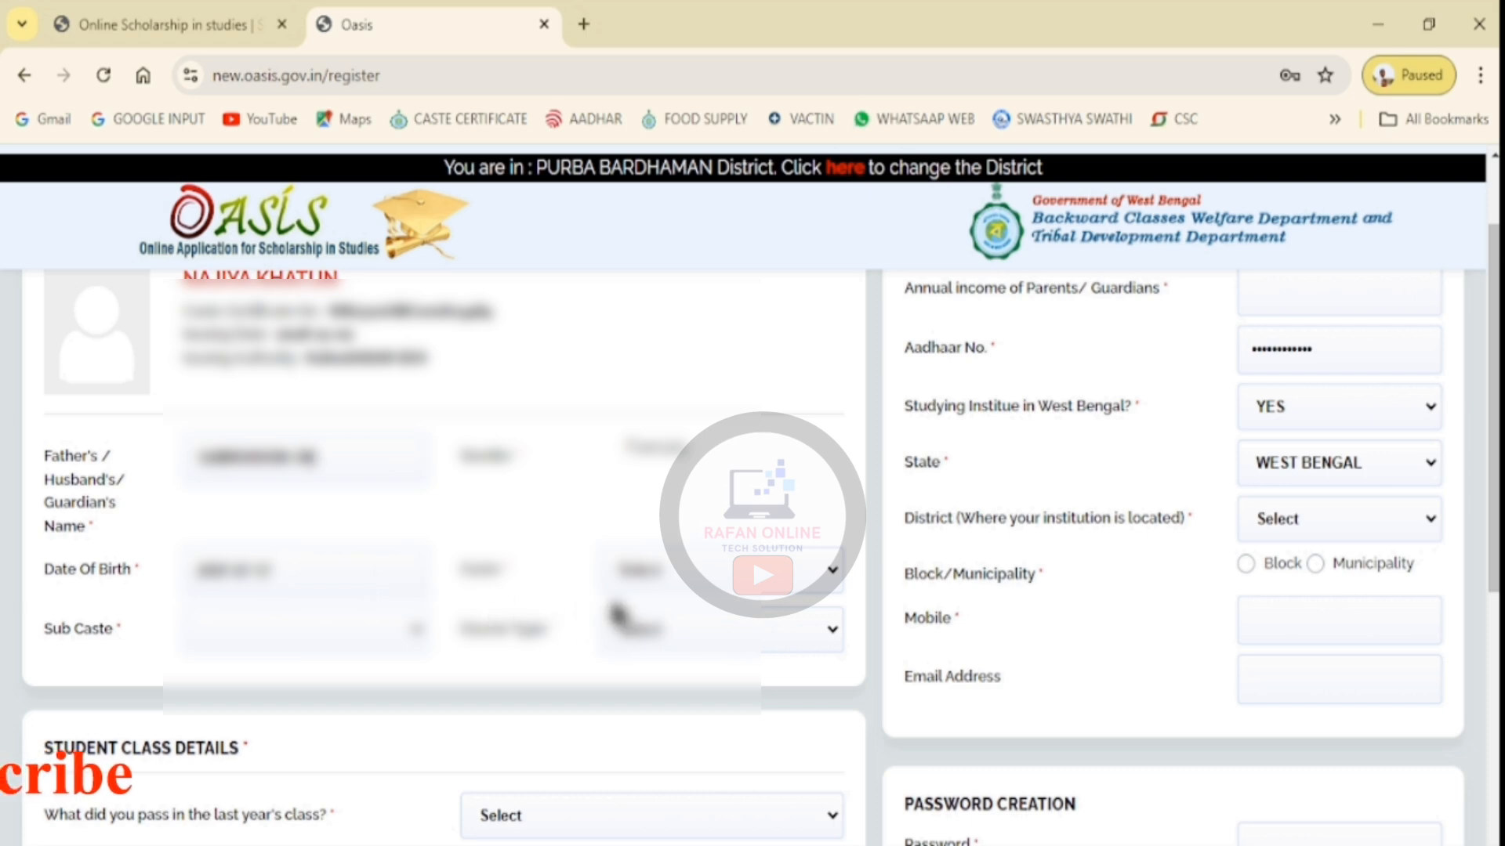
{"action": "left_click", "coordinate": [719, 588]}
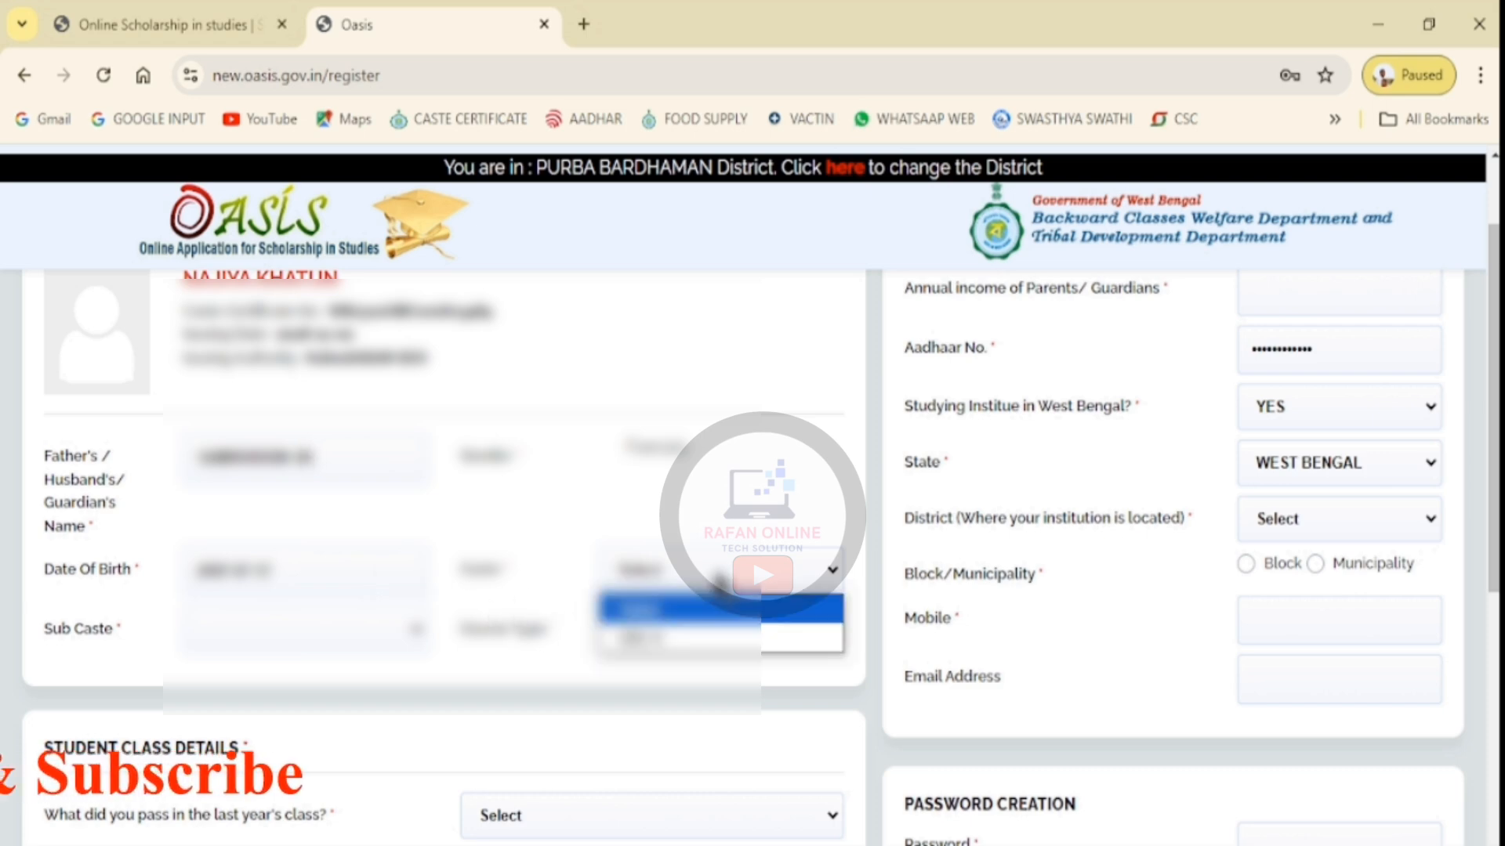
{"action": "left_click", "coordinate": [705, 647]}
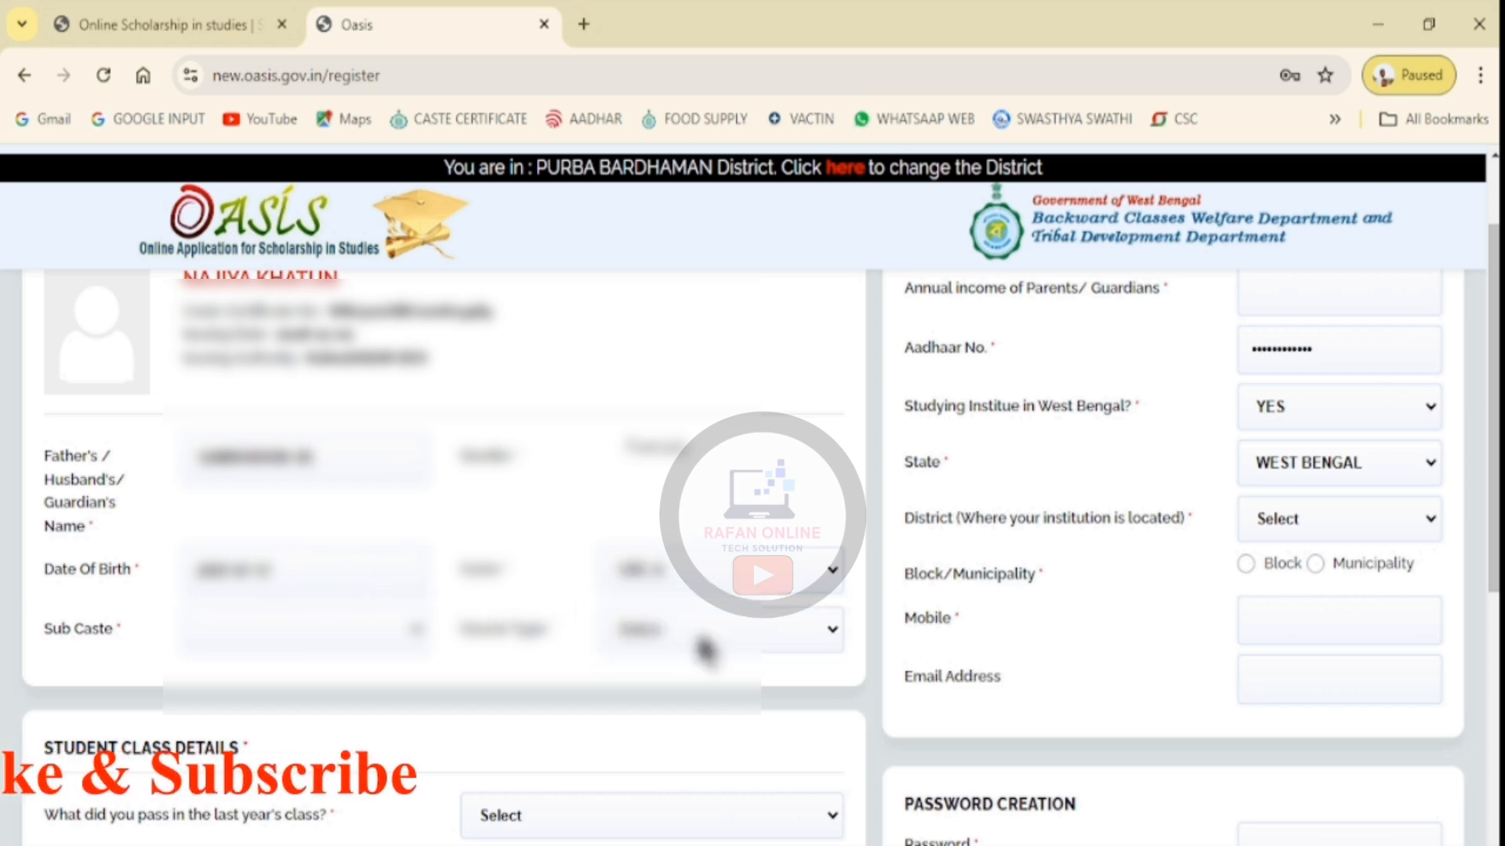
{"action": "left_click", "coordinate": [306, 644]}
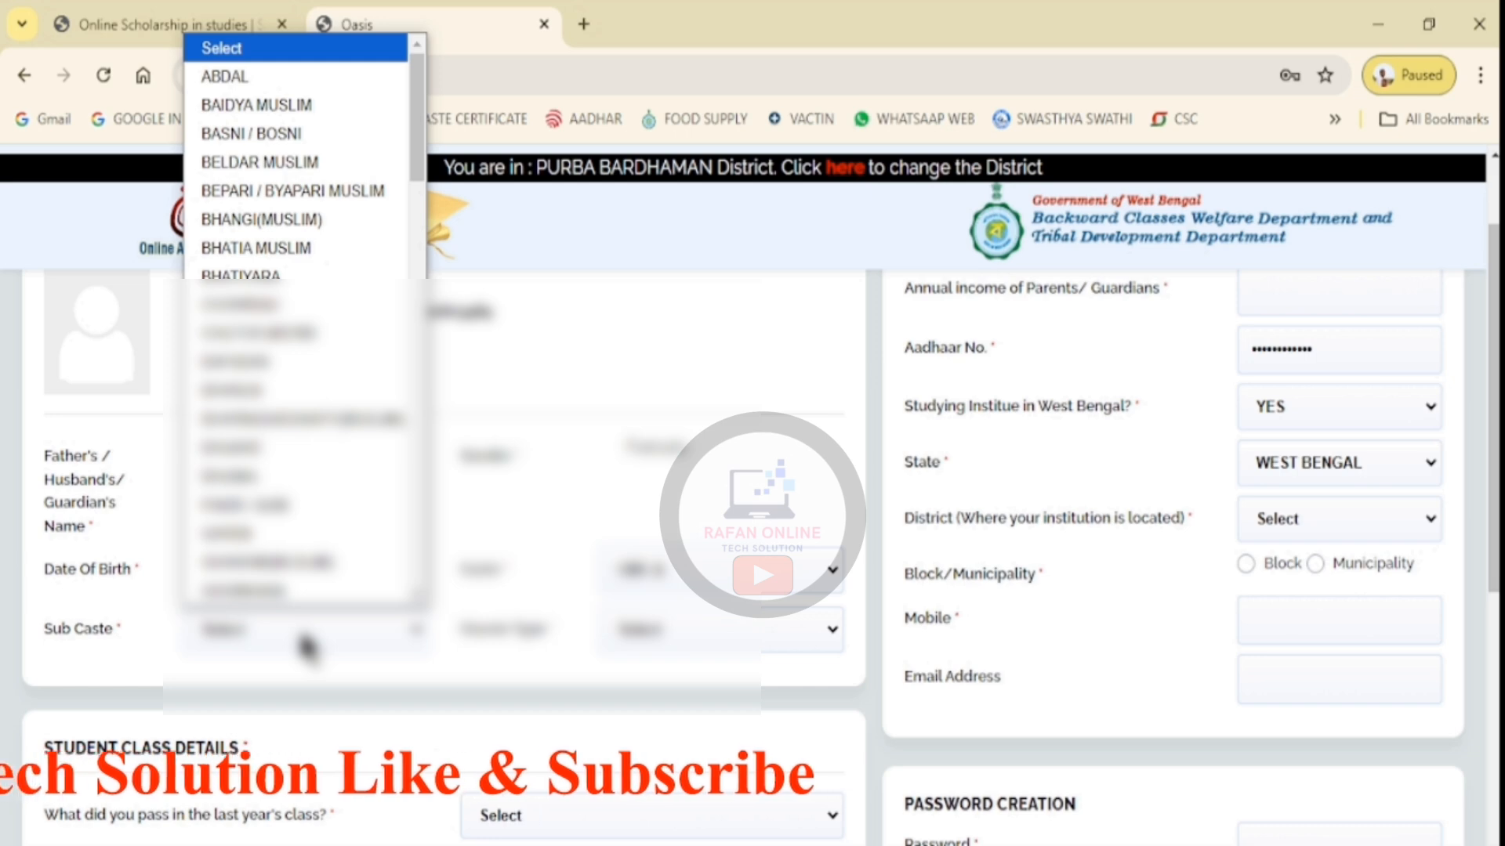
{"action": "key", "text": "s"}
{"action": "key", "text": "s"}
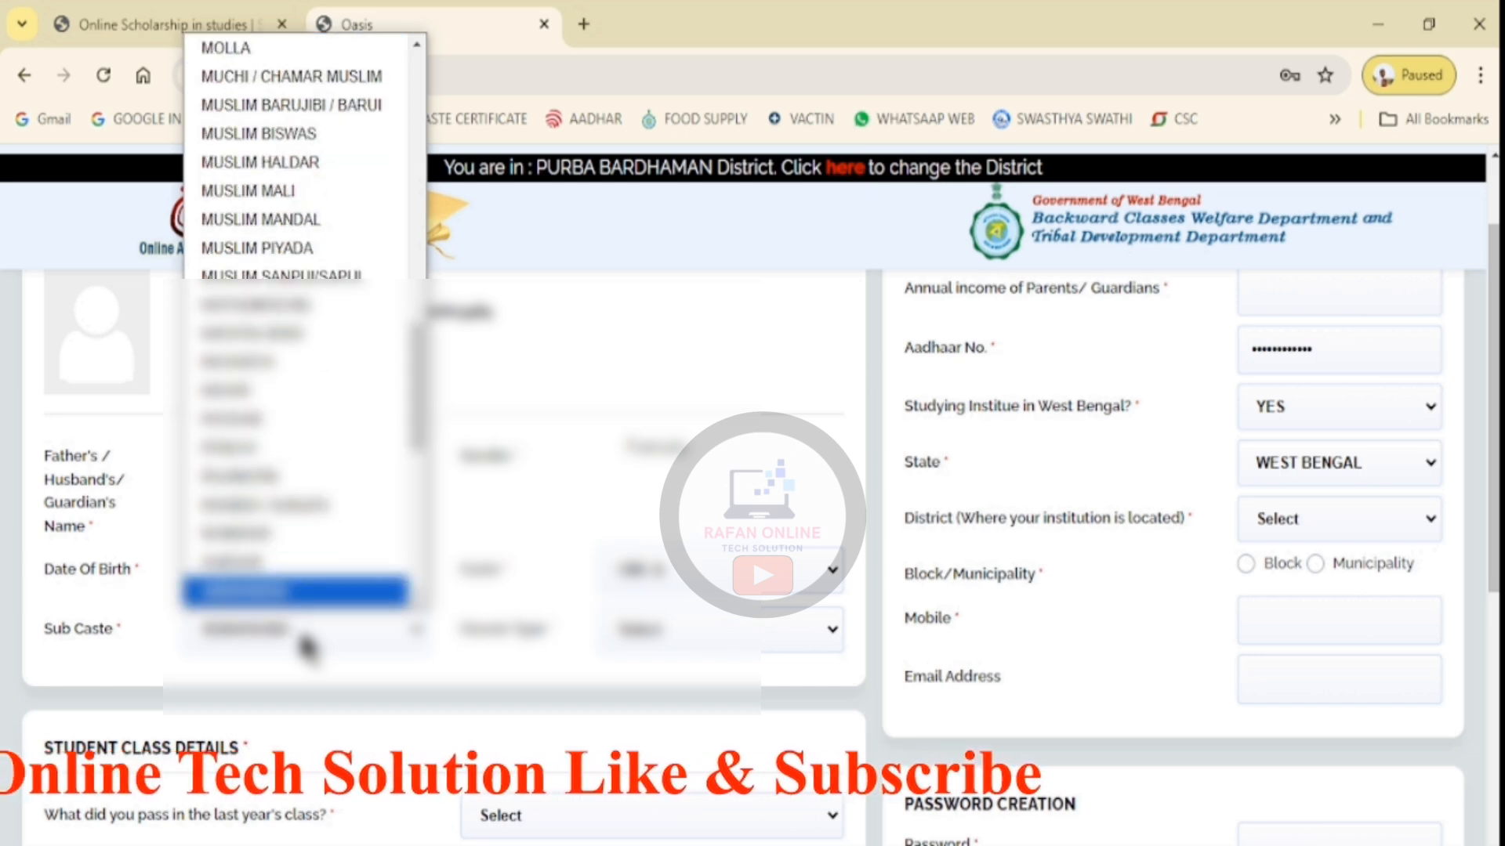
{"action": "key", "text": "Return"}
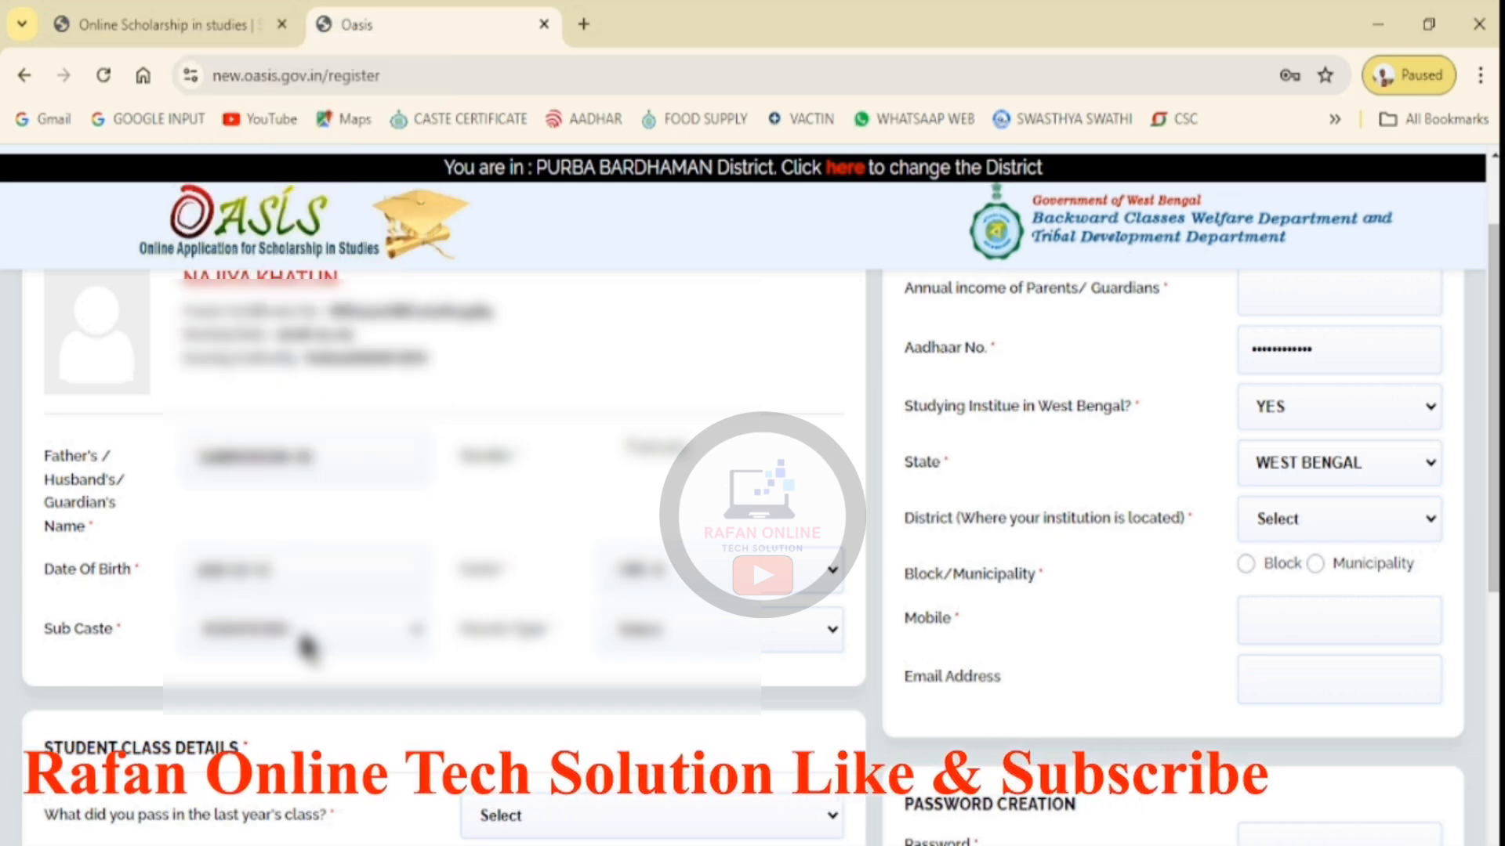
{"action": "left_click", "coordinate": [718, 644]}
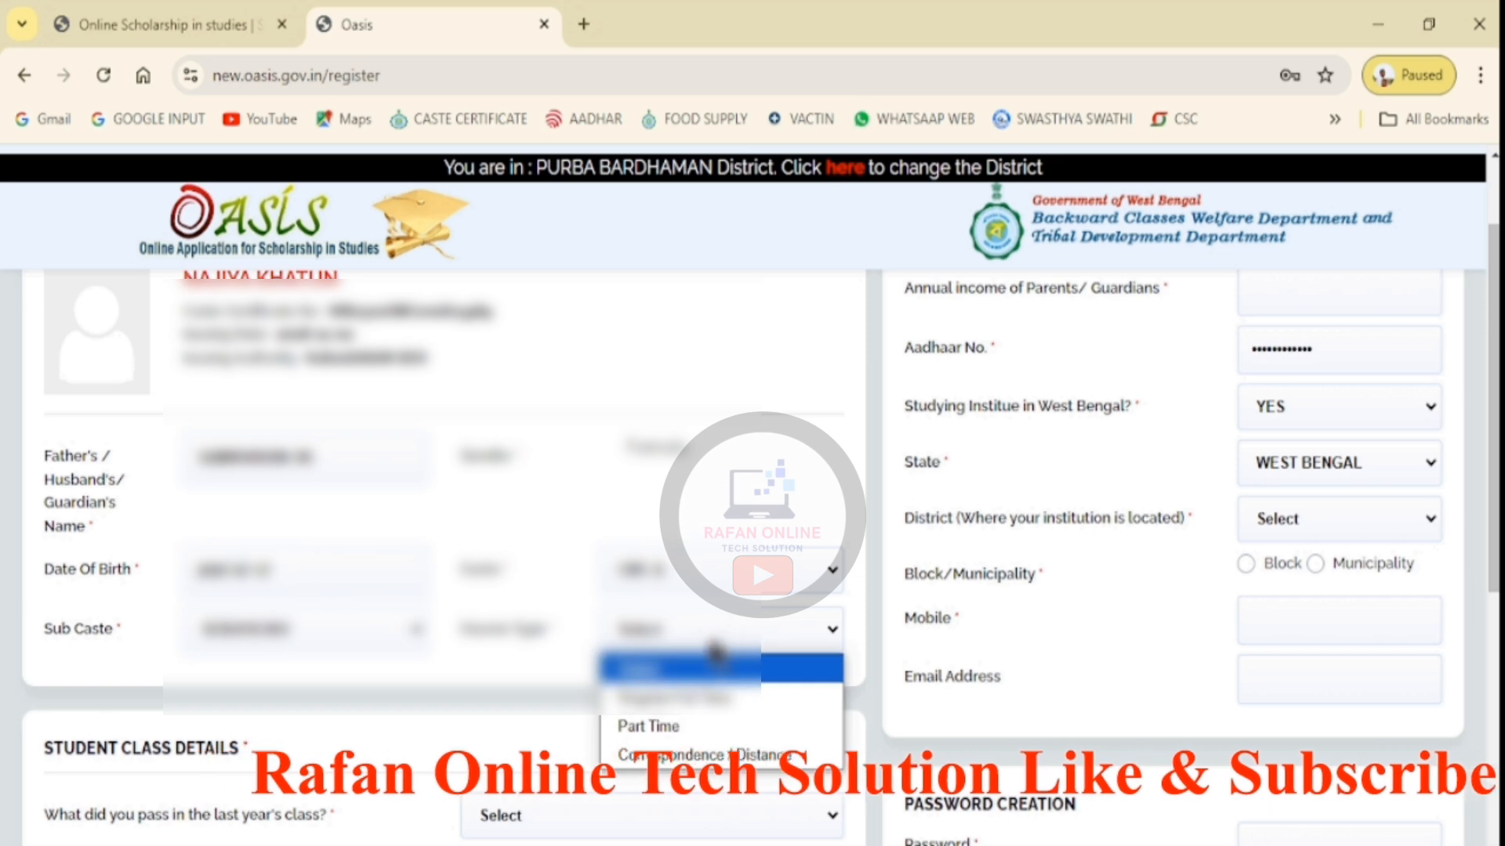
{"action": "left_click", "coordinate": [708, 697]}
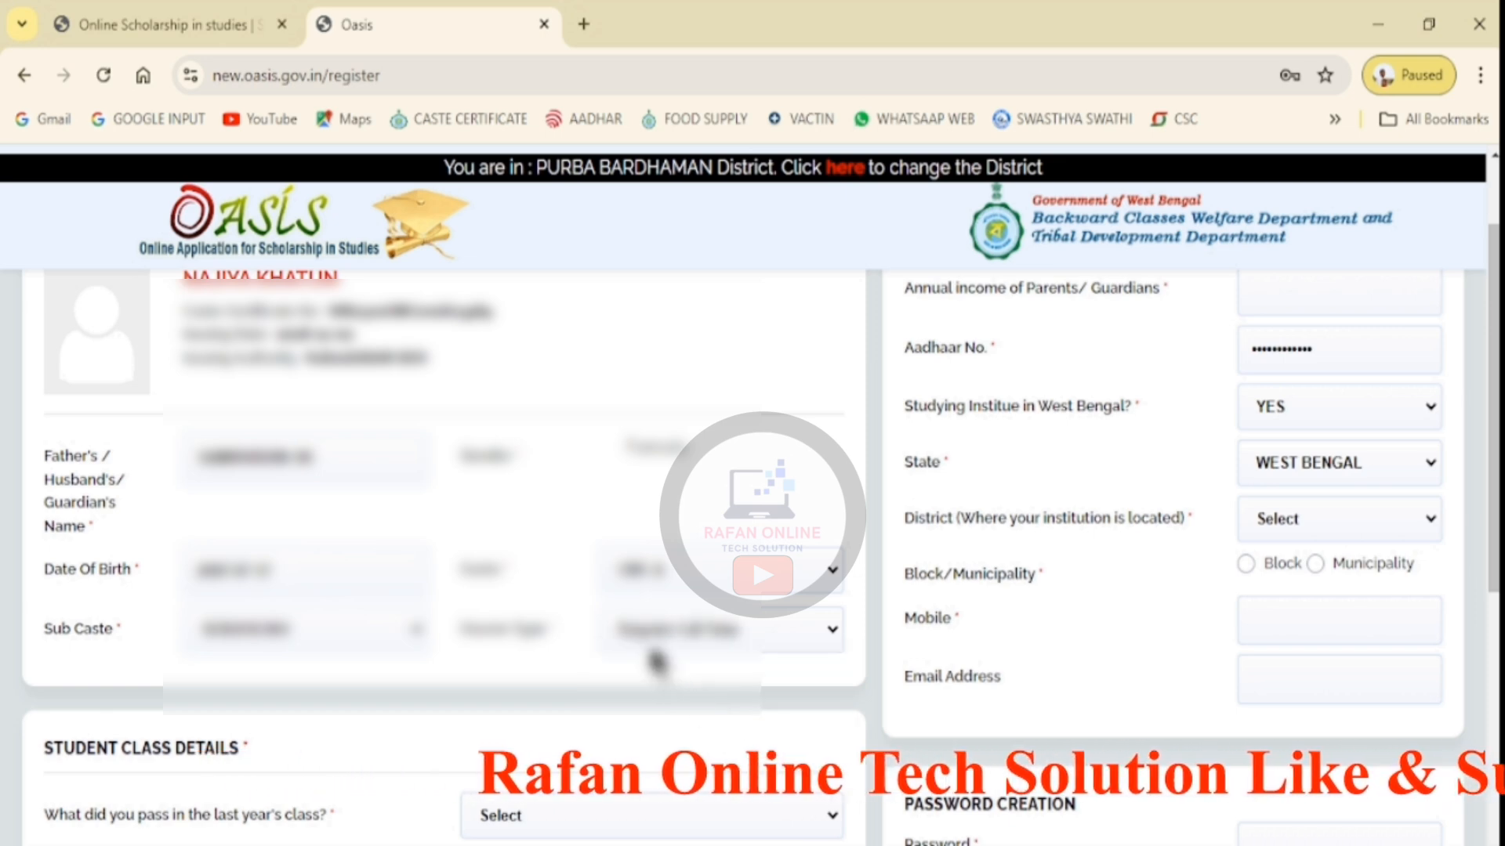
- Enter the annual income of the parents or guardians and set the institution's district to PURBA BARDHAMAN
{"action": "scroll", "coordinate": [642, 632], "scroll_direction": "down", "scroll_amount": 2}
{"action": "scroll", "coordinate": [684, 670], "scroll_direction": "up", "scroll_amount": 2}
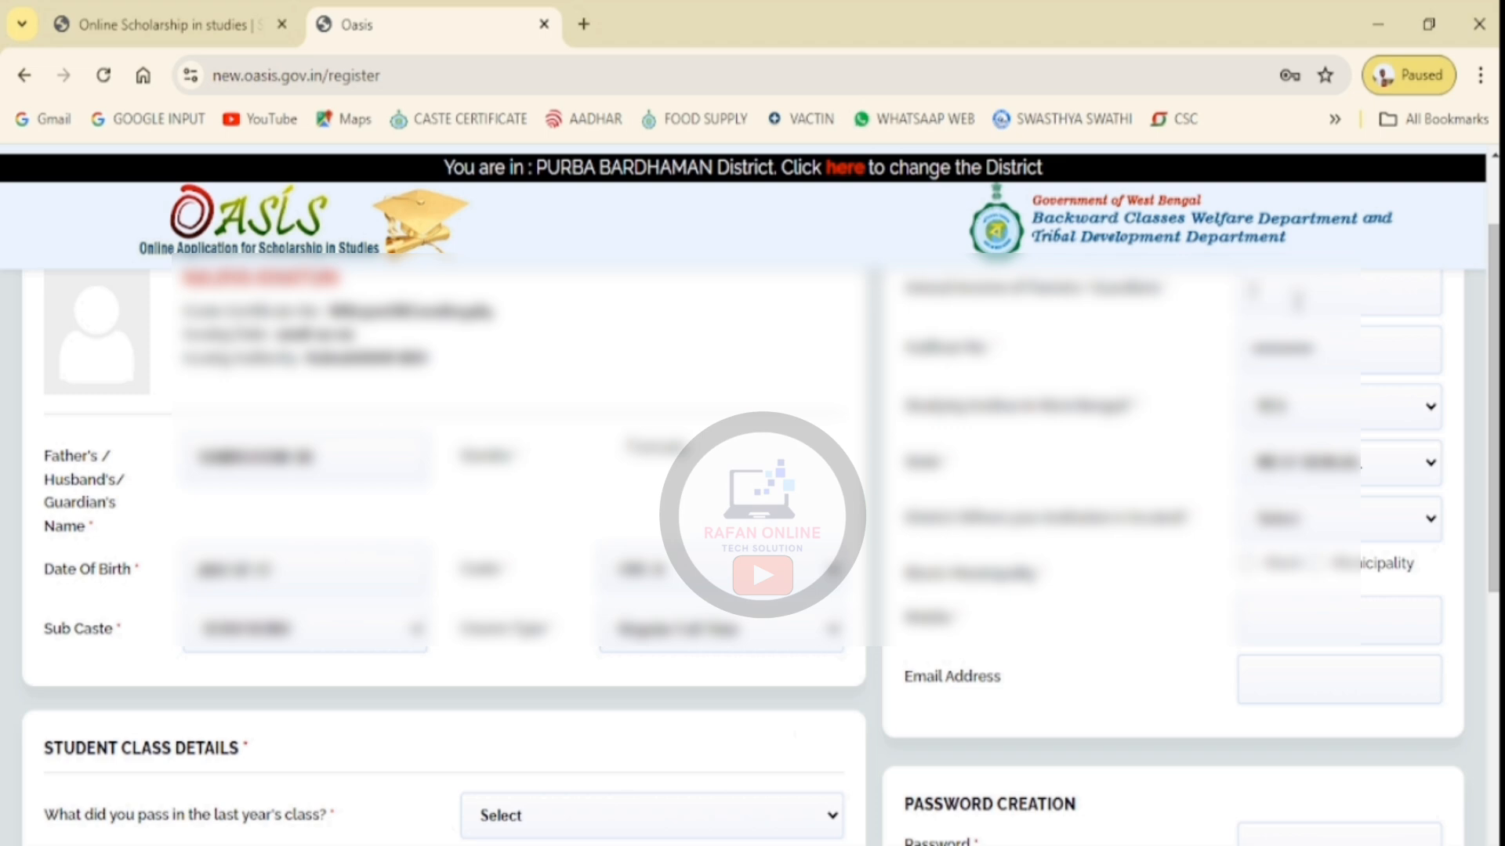
{"action": "scroll", "coordinate": [752, 501], "scroll_direction": "up", "scroll_amount": 2}
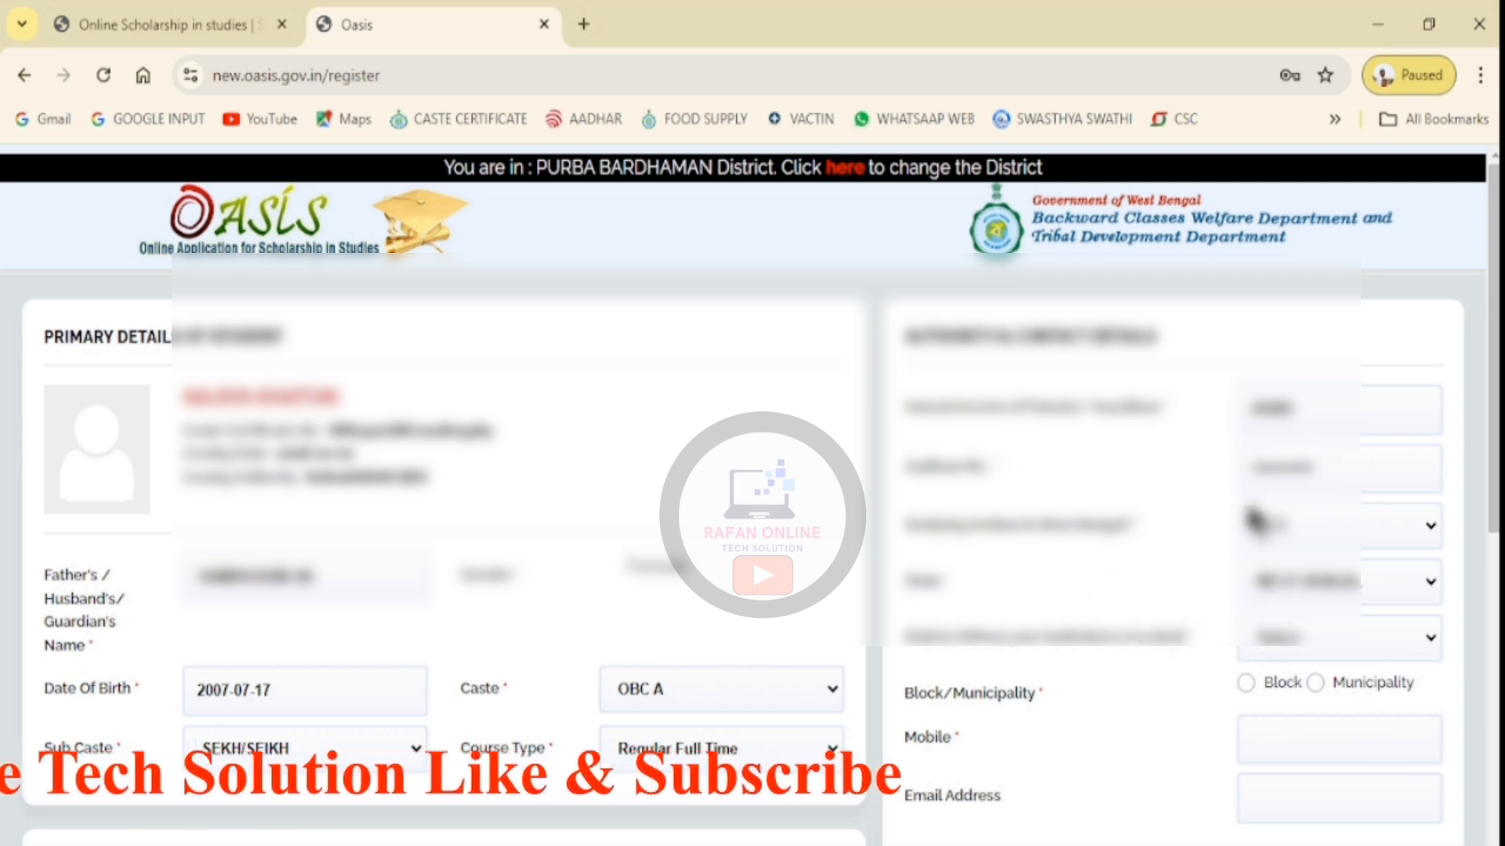
{"action": "left_click", "coordinate": [1334, 639]}
{"action": "left_click", "coordinate": [1341, 705]}
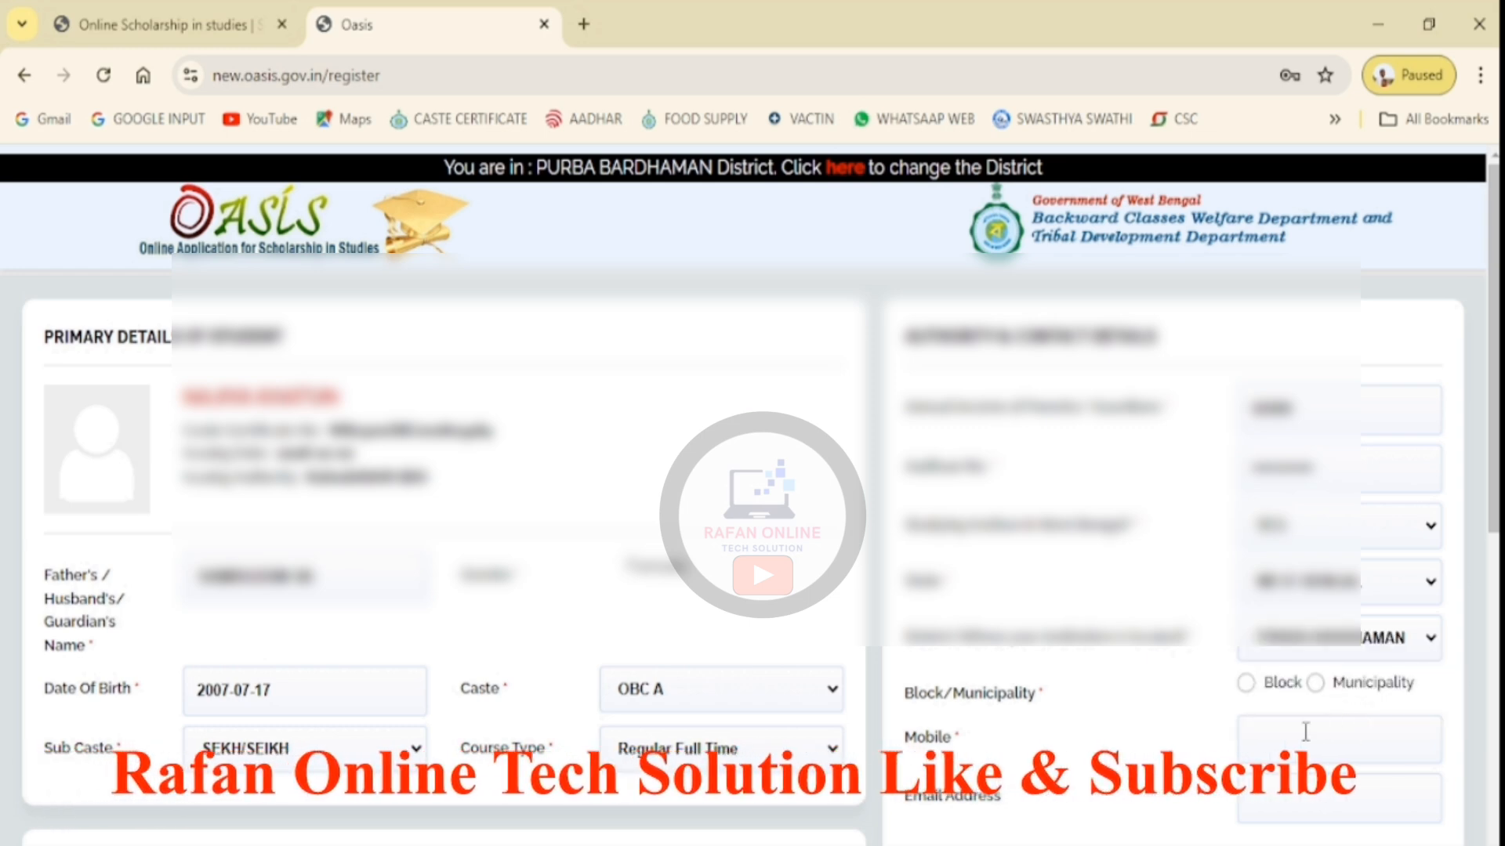
- Specify that the institution is in a block rather than a municipality, and choose the block Purbasthali - I
{"action": "left_click", "coordinate": [1249, 679]}
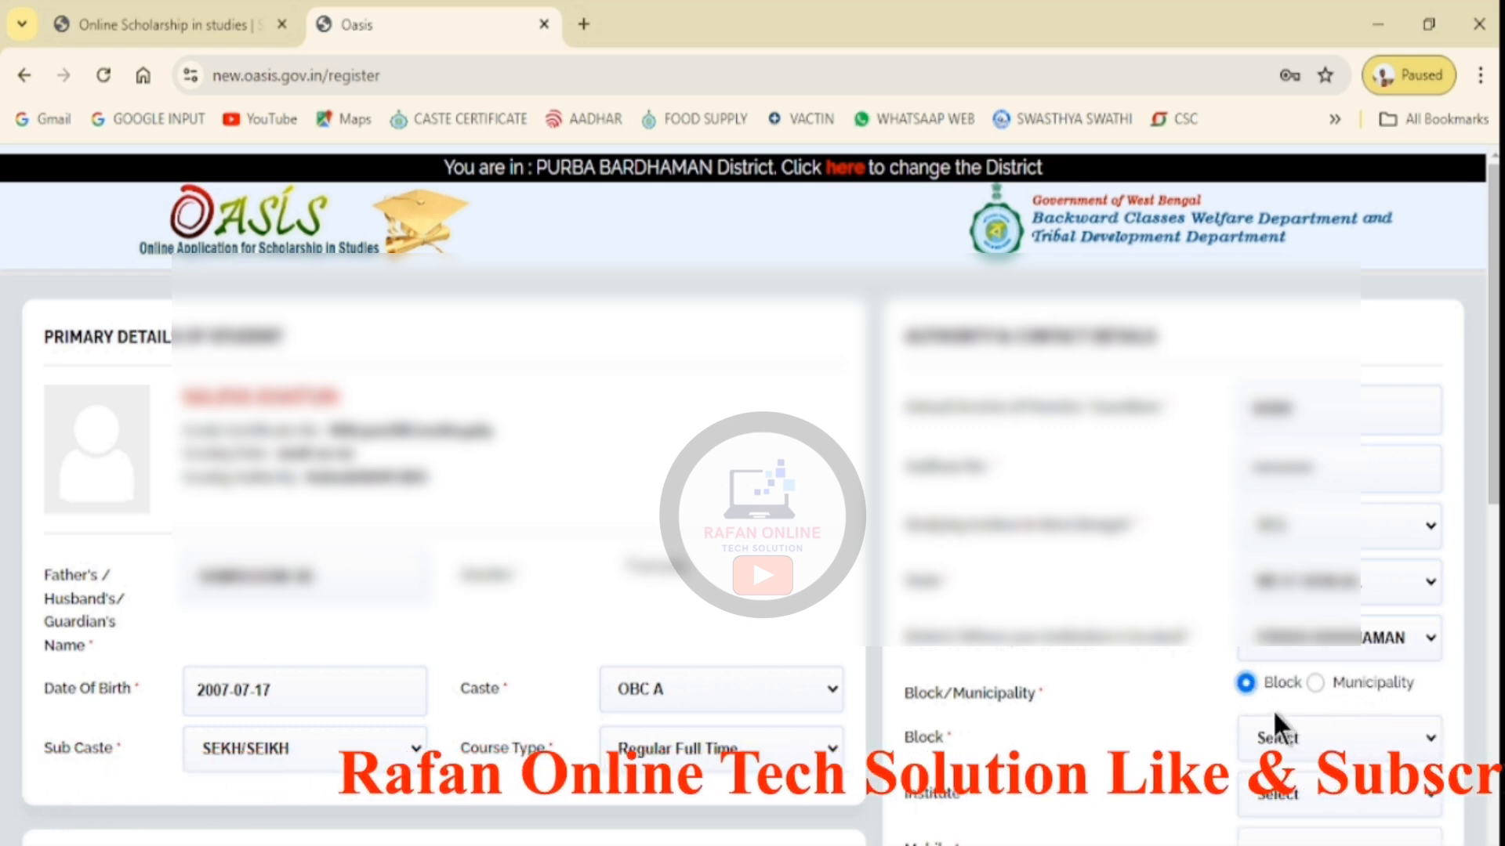
{"action": "scroll", "coordinate": [1273, 708], "scroll_direction": "down", "scroll_amount": 3}
{"action": "left_click", "coordinate": [1370, 503]}
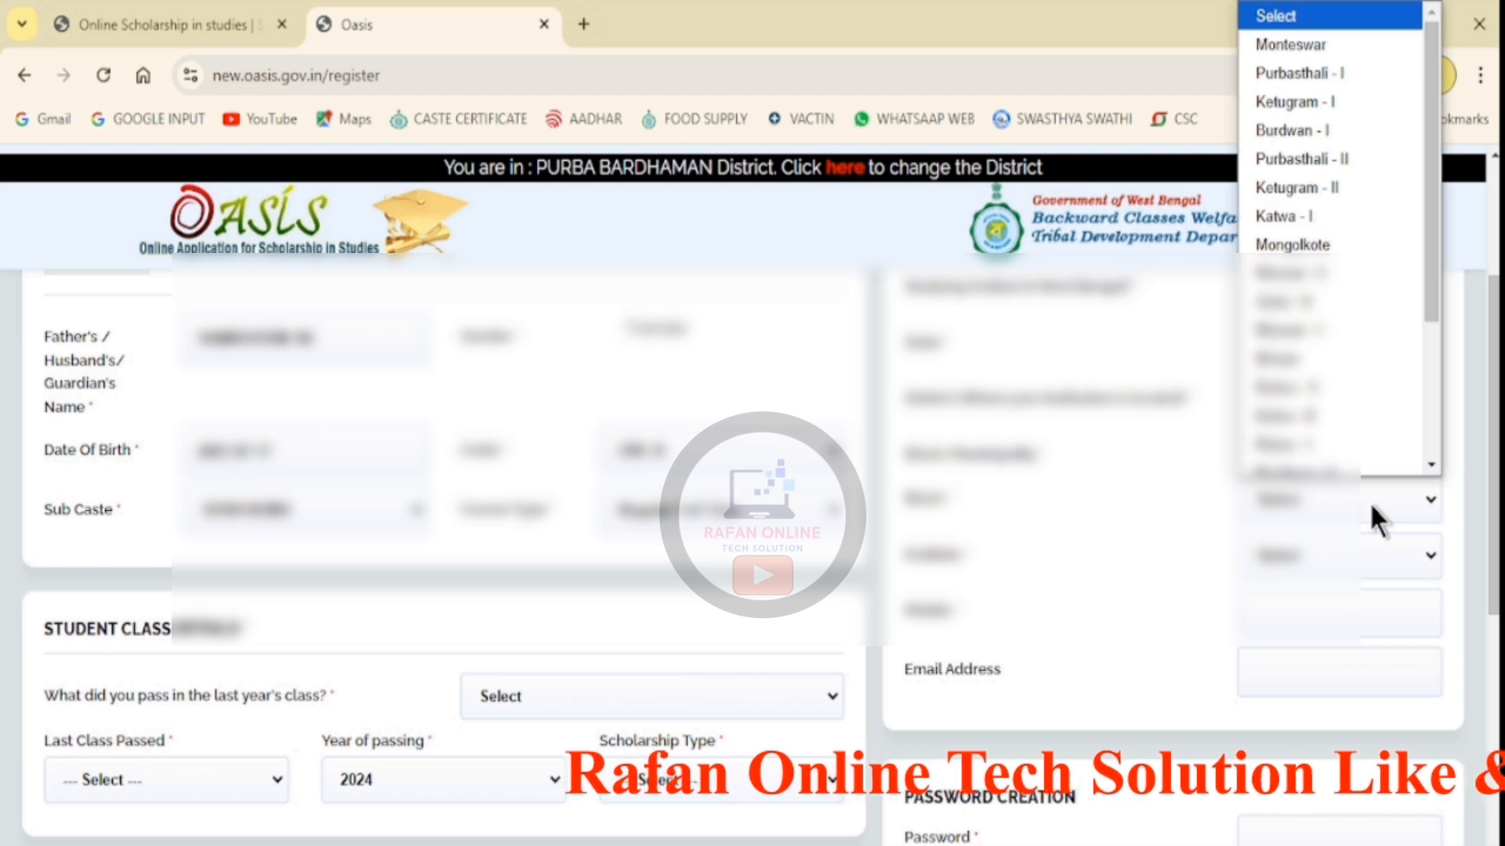
{"action": "left_click", "coordinate": [1300, 63]}
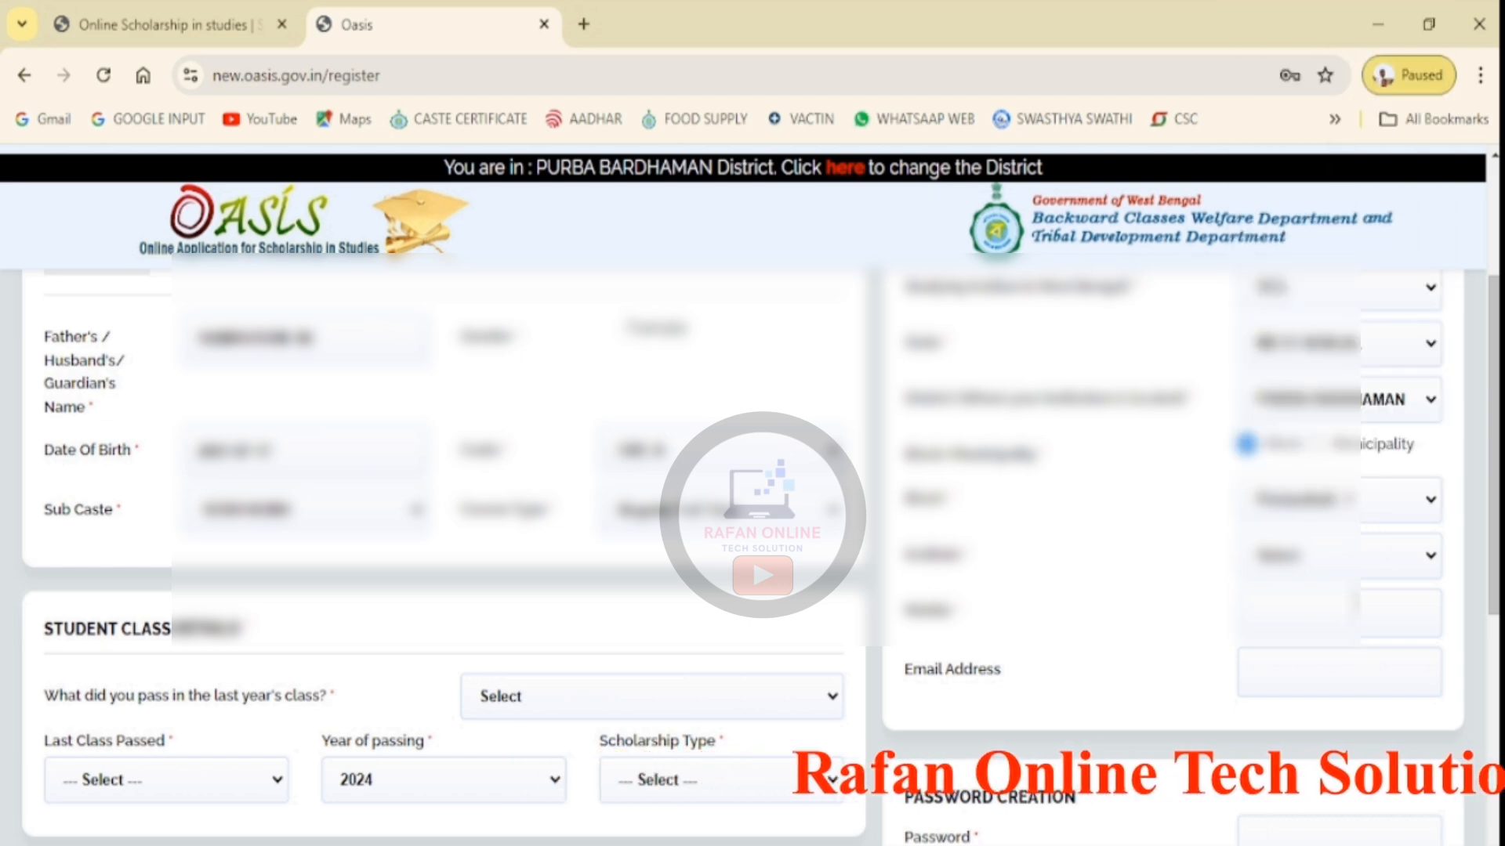
- Select the student's institute within the chosen block and enter the student's mobile number
{"action": "left_click", "coordinate": [1354, 558]}
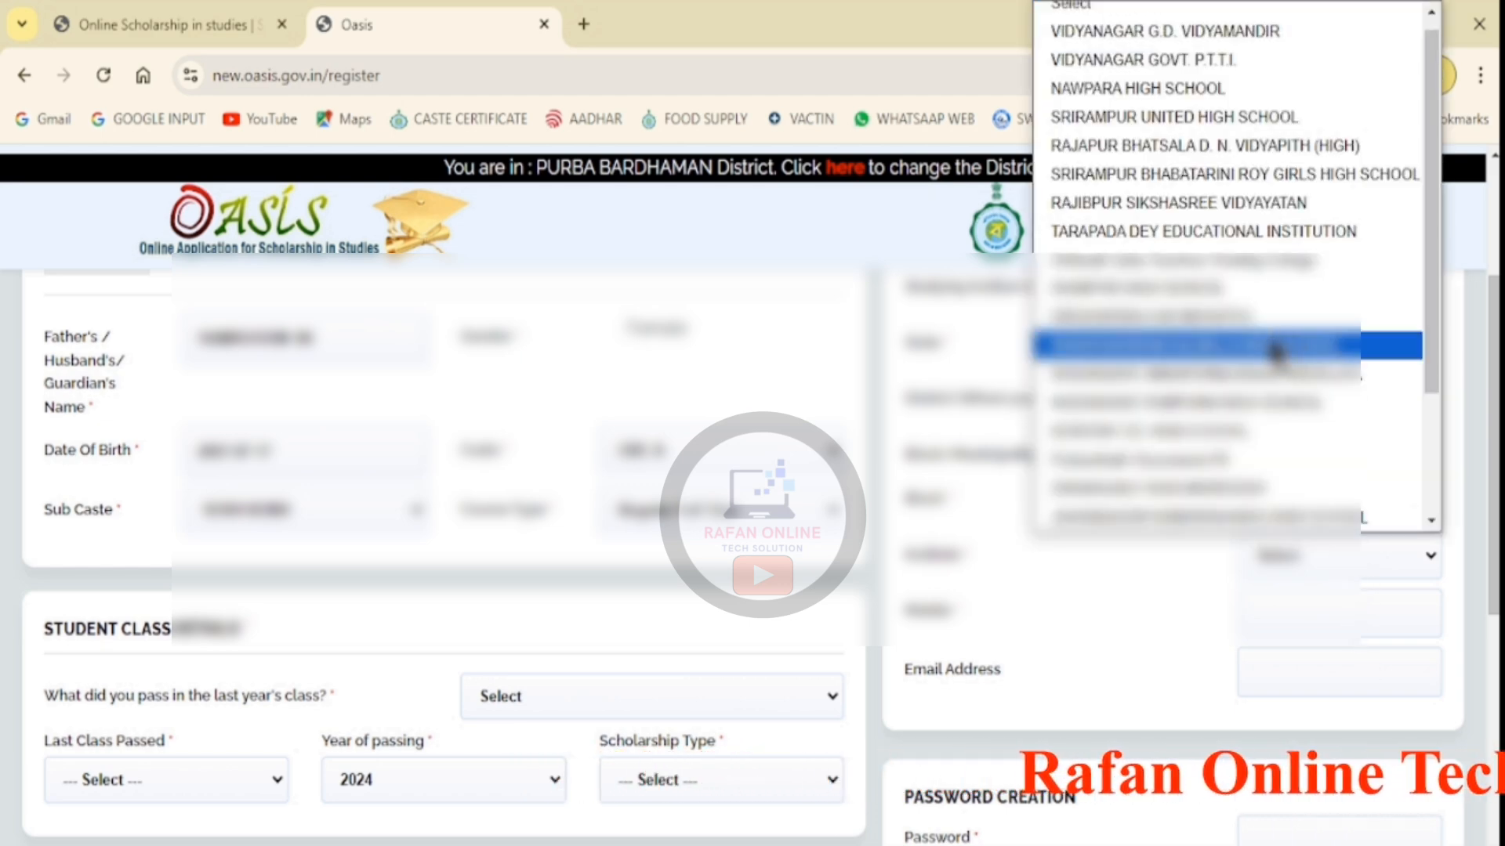
{"action": "left_click", "coordinate": [1267, 381]}
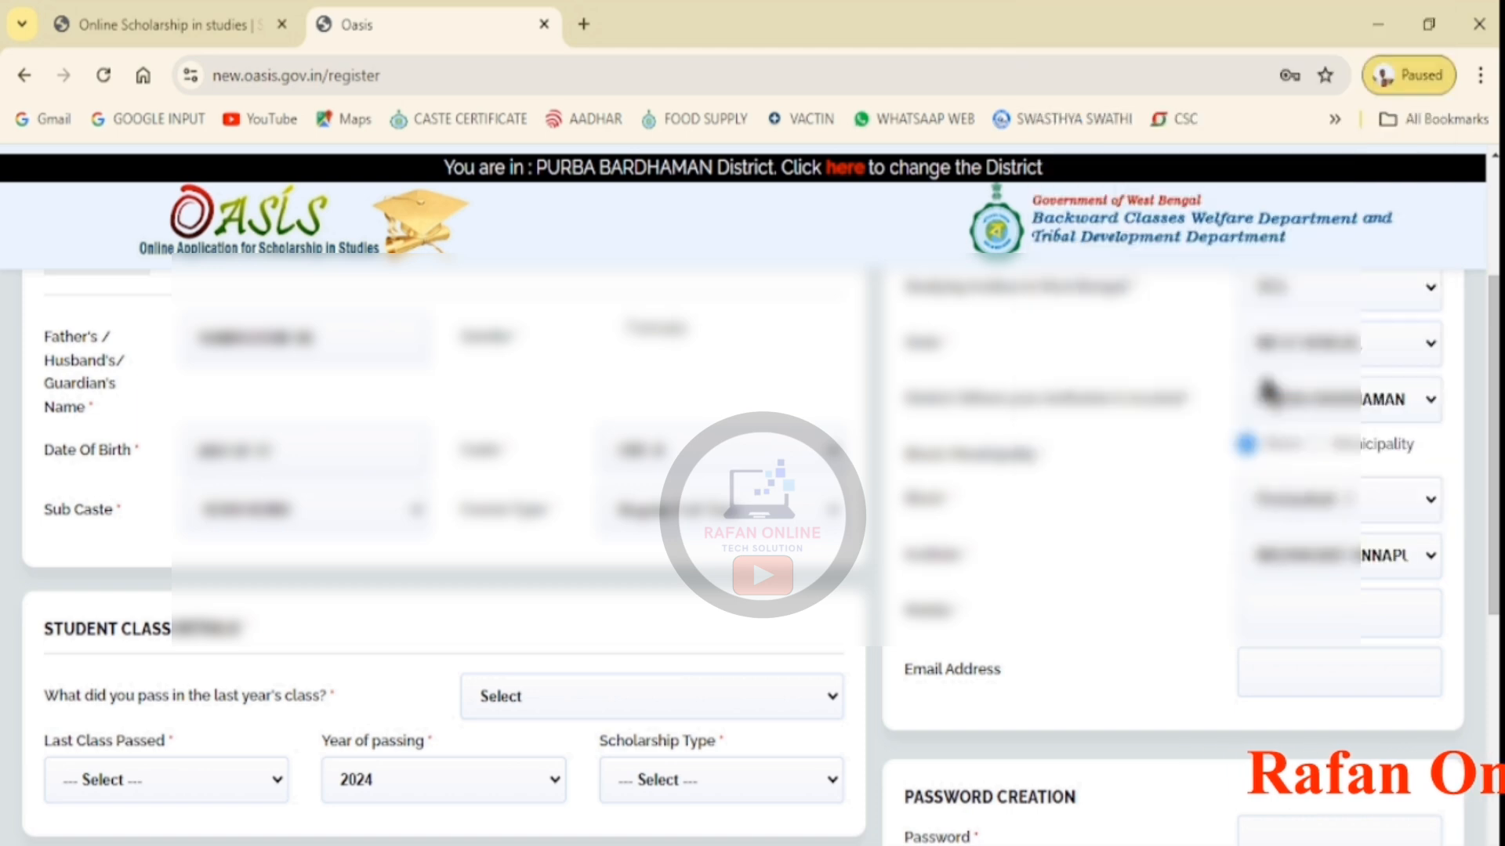
{"action": "left_click", "coordinate": [1302, 613]}
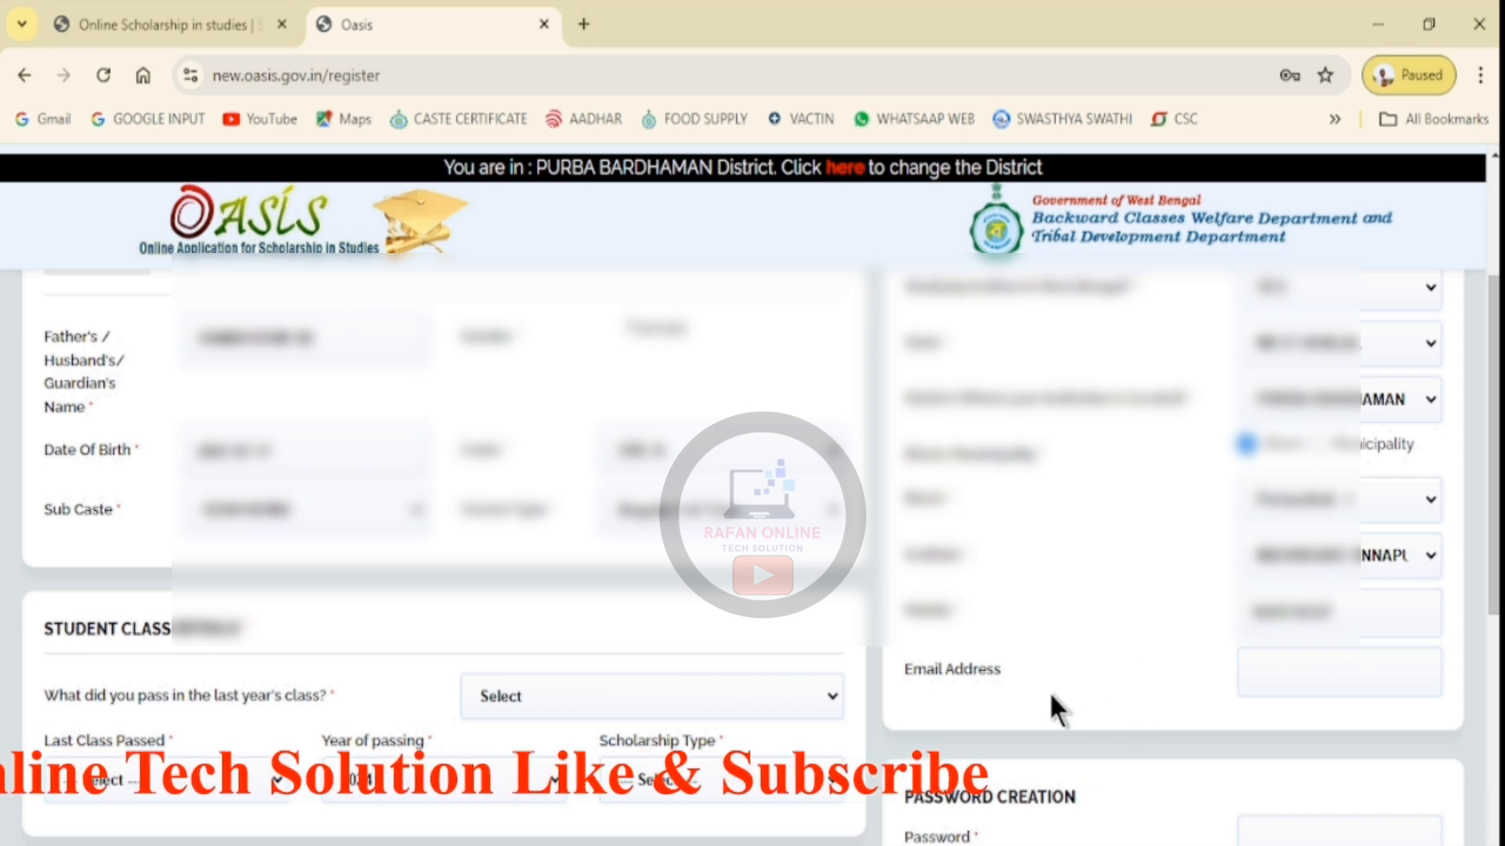
- Answer YES to having passed last year's class in the student class details and acknowledge the passing status
{"action": "scroll", "coordinate": [1089, 662], "scroll_direction": "down", "scroll_amount": 2}
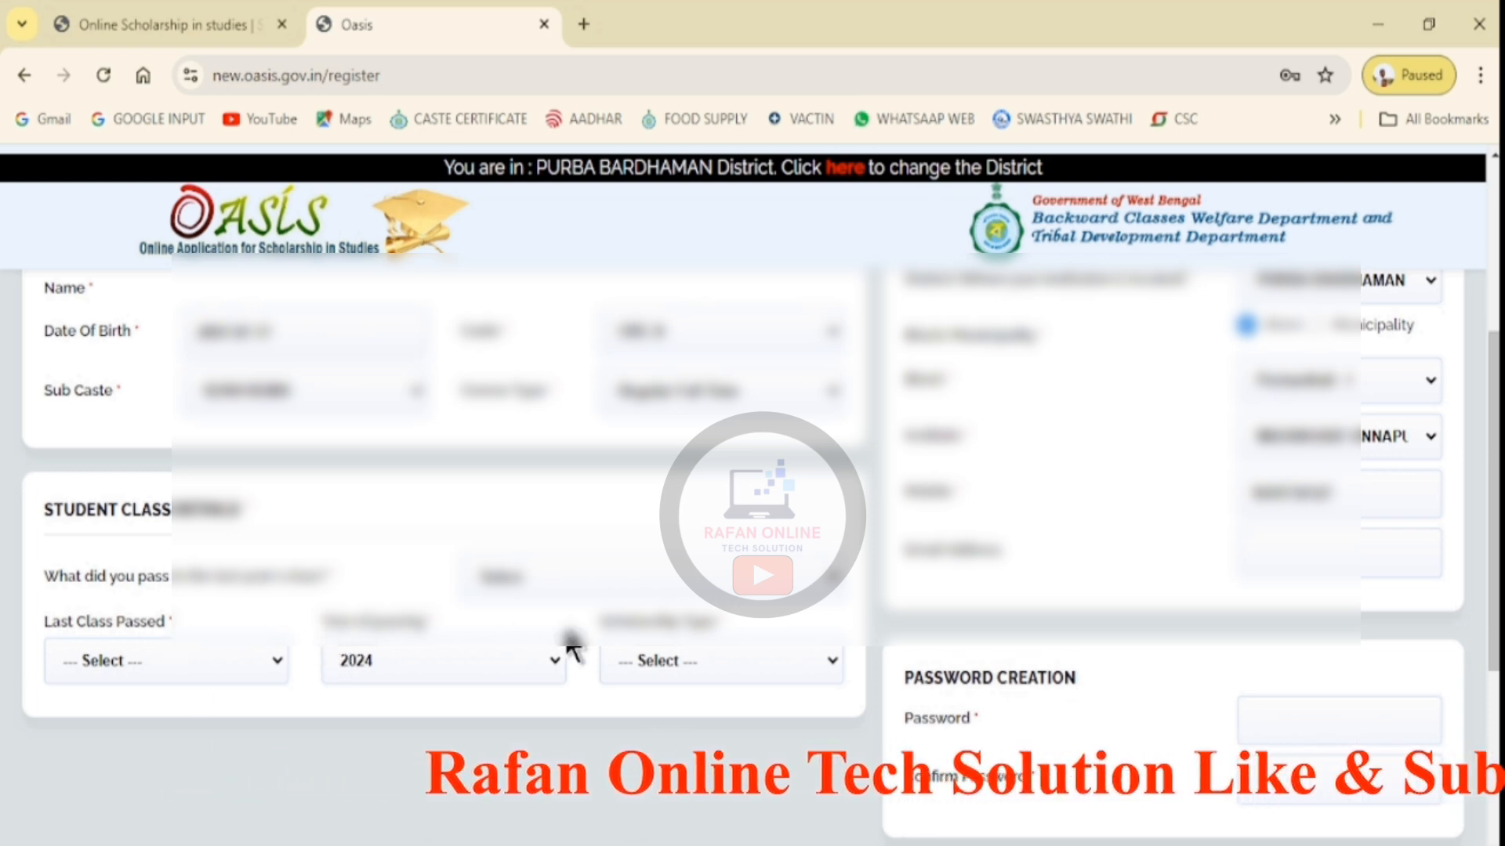
{"action": "left_click", "coordinate": [599, 592]}
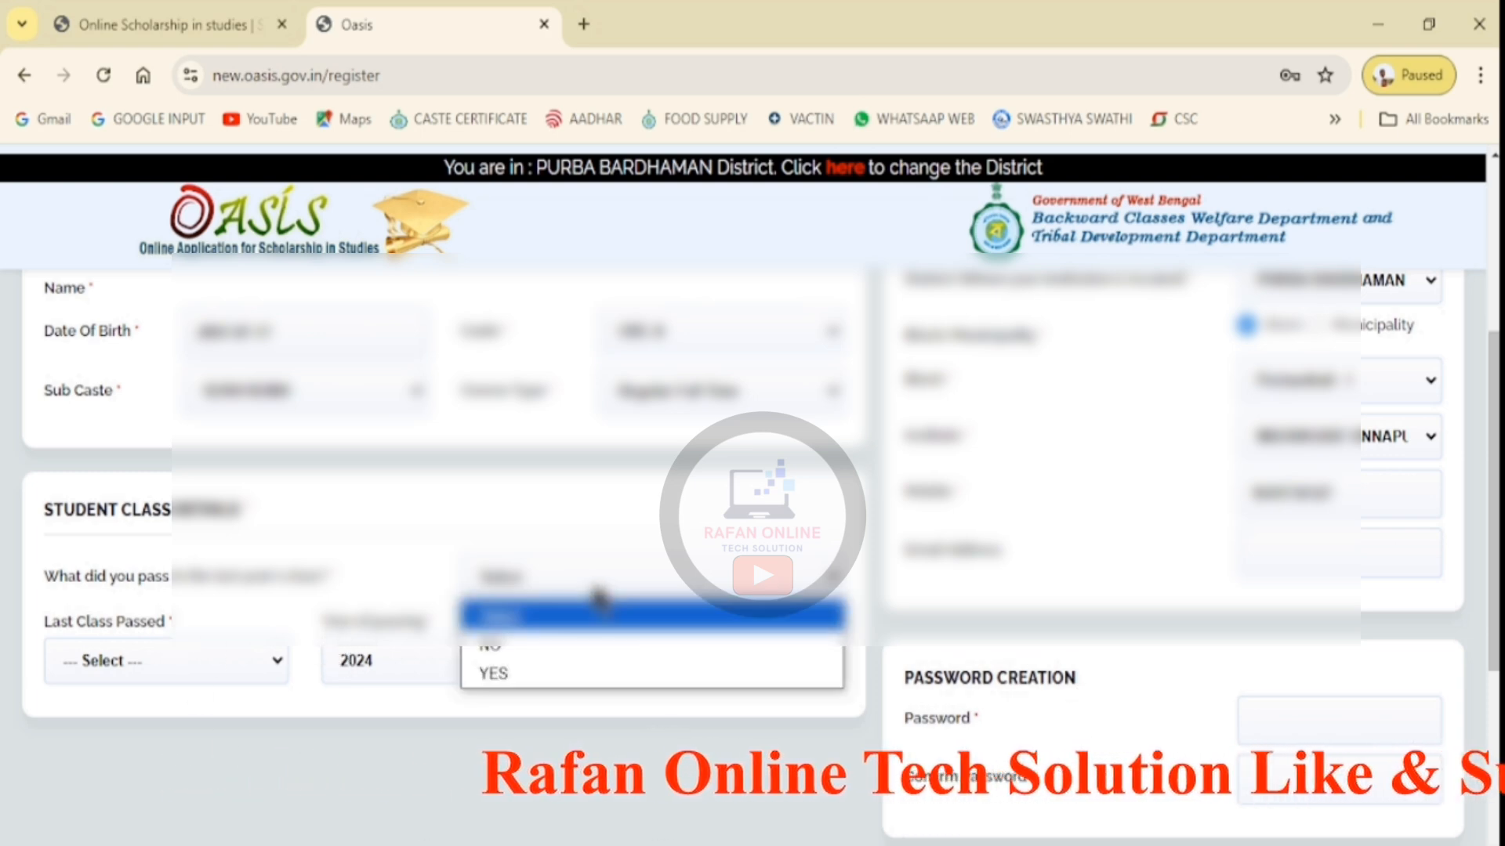
{"action": "left_click", "coordinate": [565, 672]}
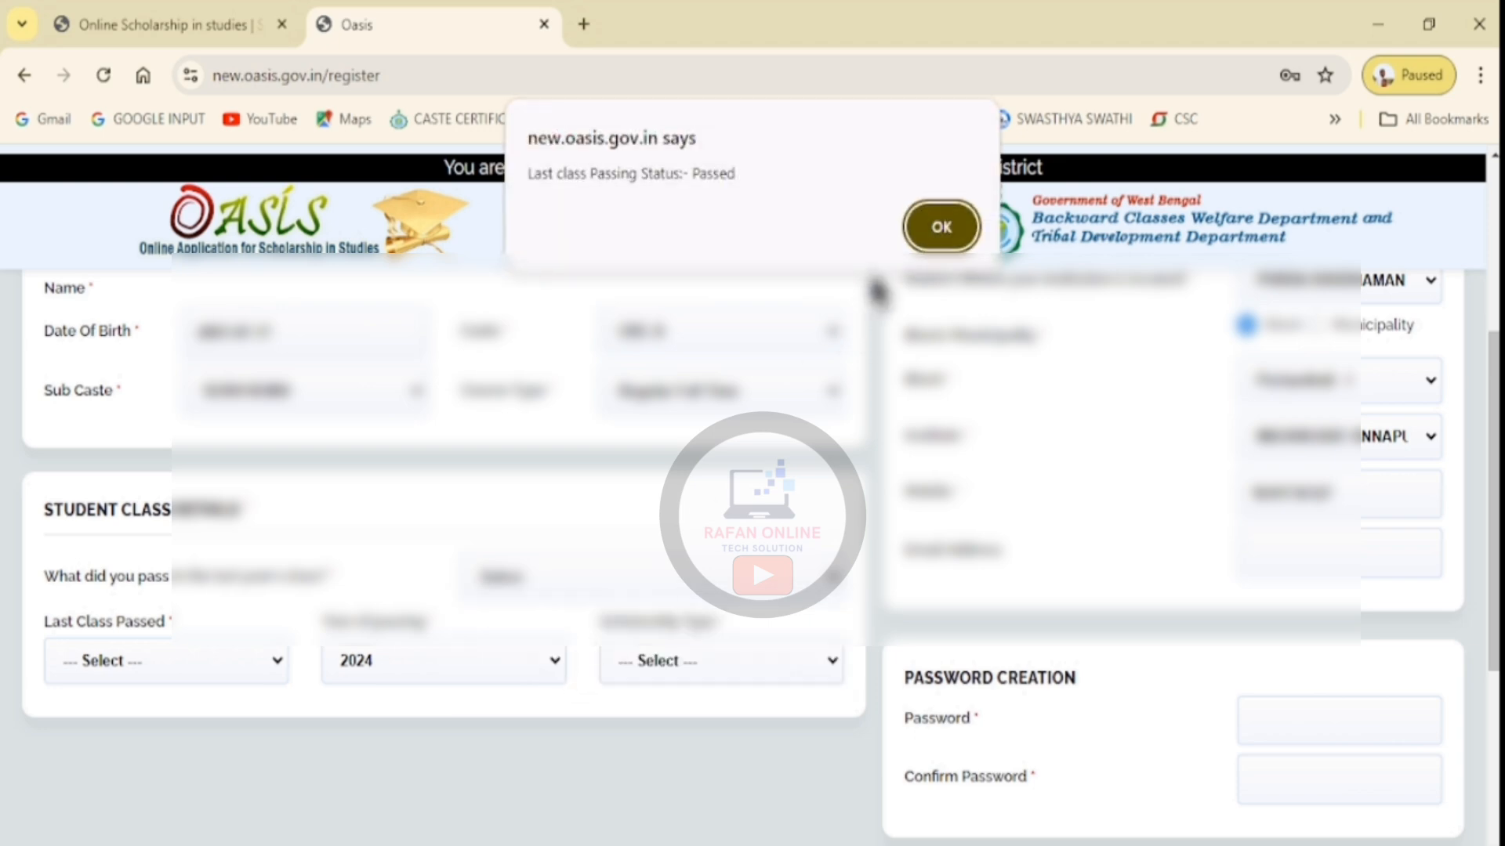
{"action": "left_click", "coordinate": [934, 231]}
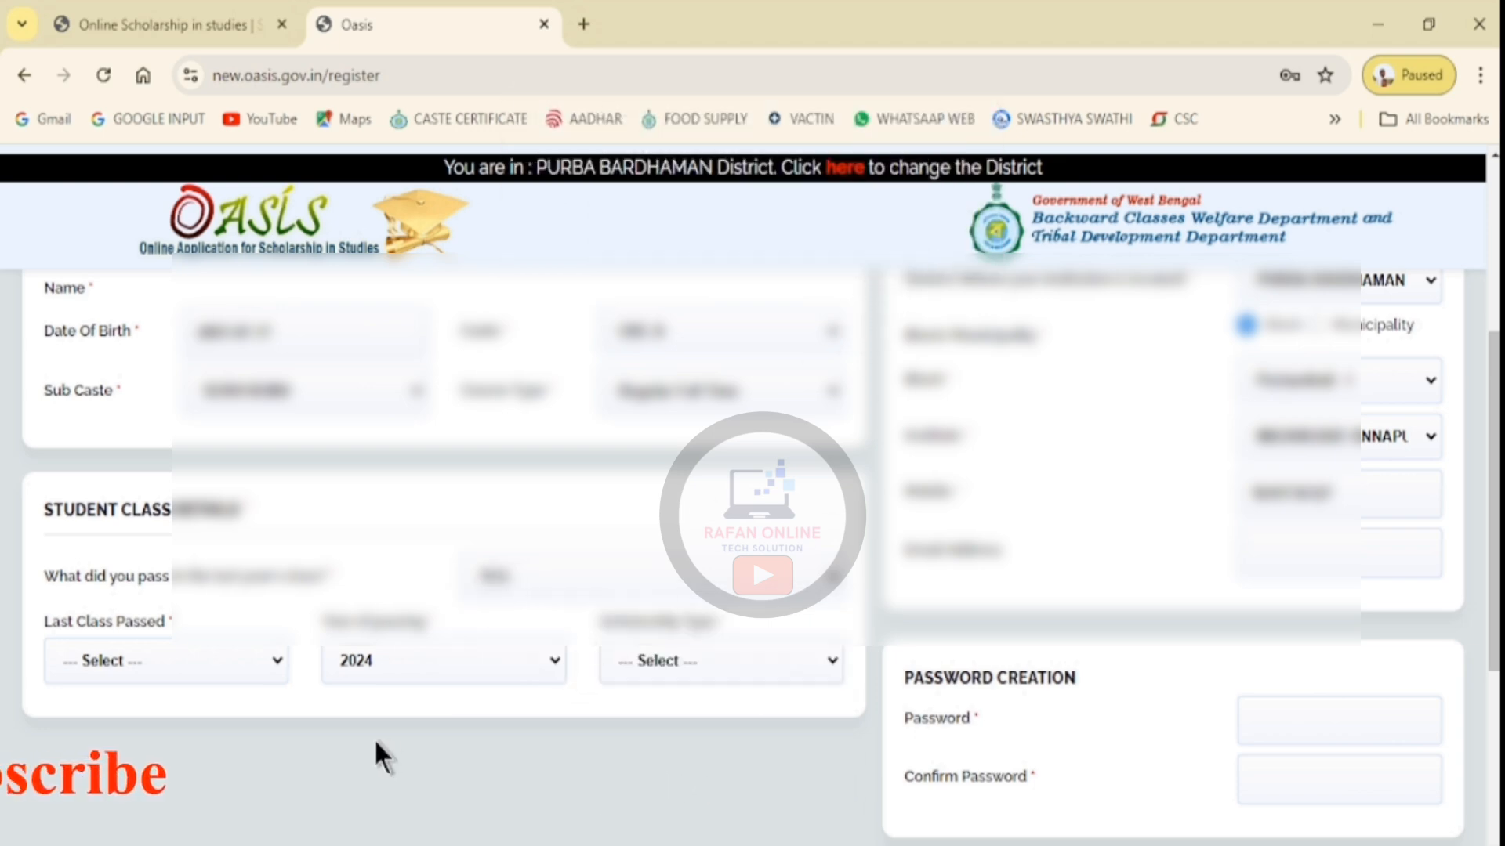